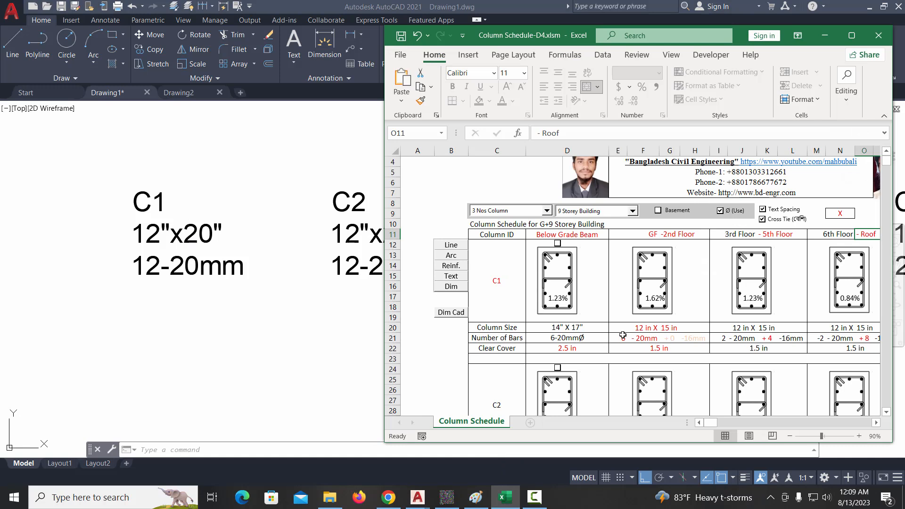
Step: Try a section depth of 12 in for column C1 at GF–2nd Floor
left_click(670, 330)
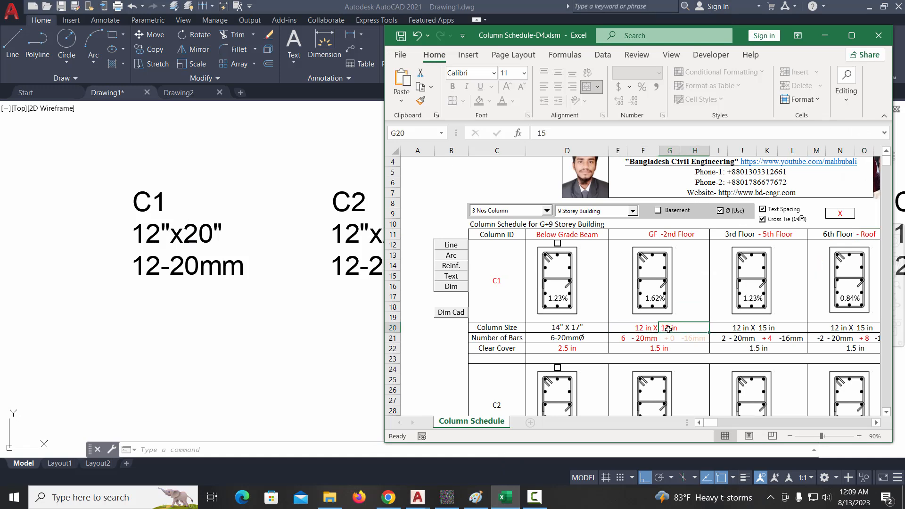
type("12")
key("Tab")
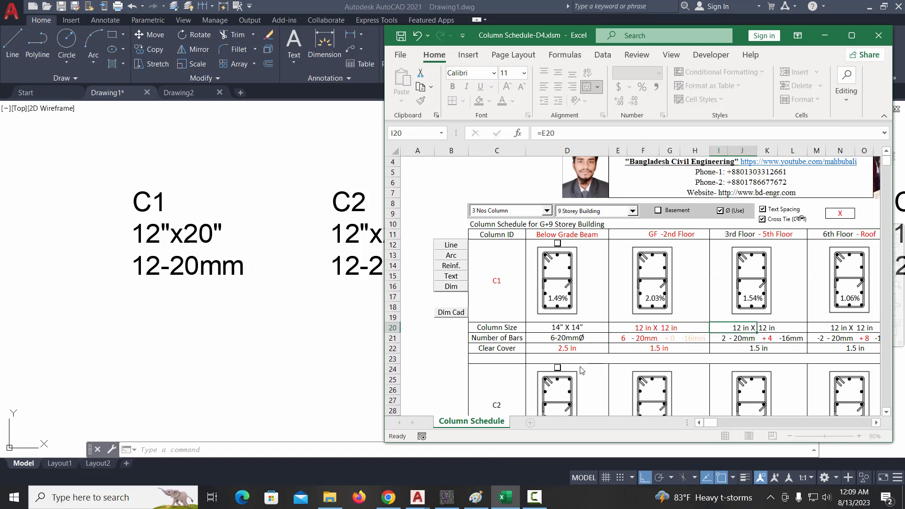
left_click(573, 329)
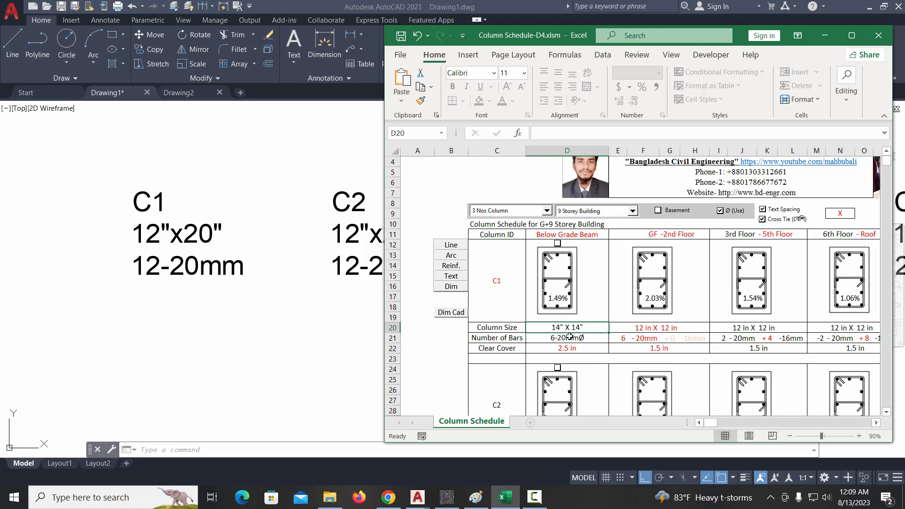
Step: Try a 3 in clear cover for C1 below the grade beam and restore it to 2.5 in
left_click(572, 349)
type("3")
key("Tab")
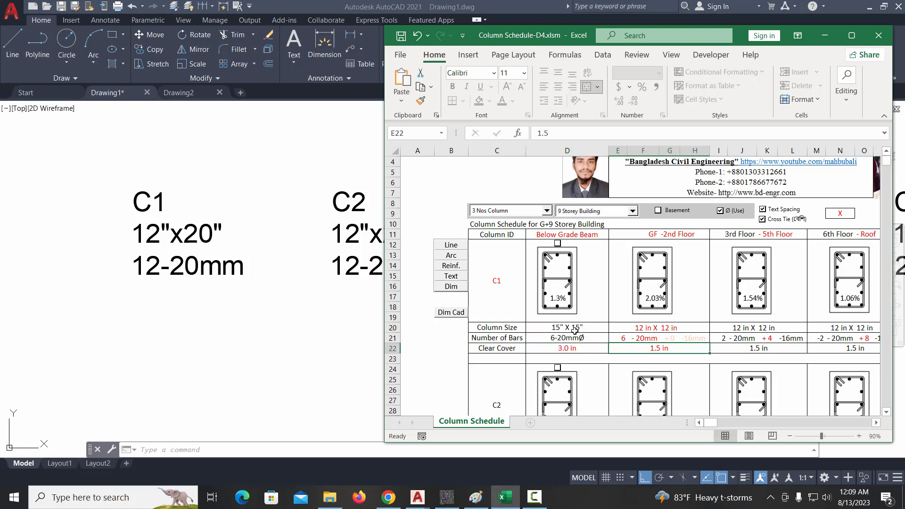
left_click(568, 349)
type("2.5")
key("Up")
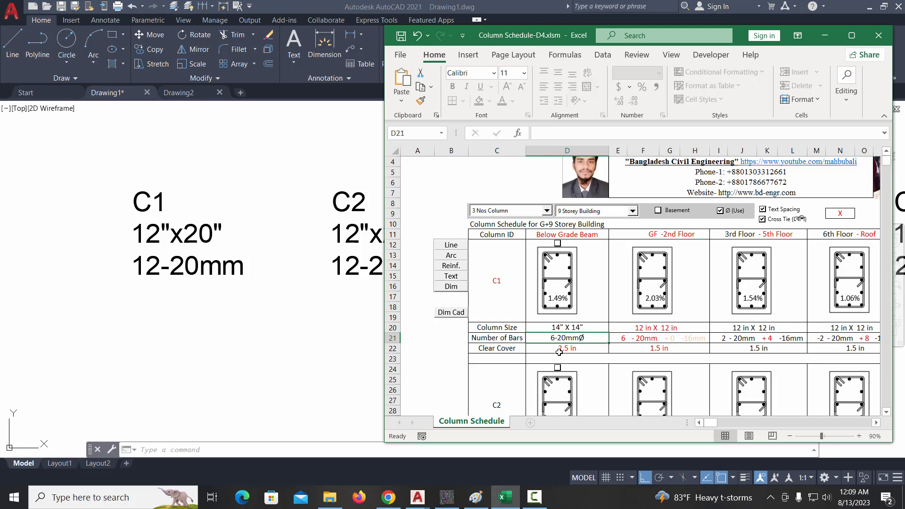
Step: Set C1's GF–2nd Floor depth to 20 in and its main reinforcement to 12 bars of 20 mm
left_click(639, 330)
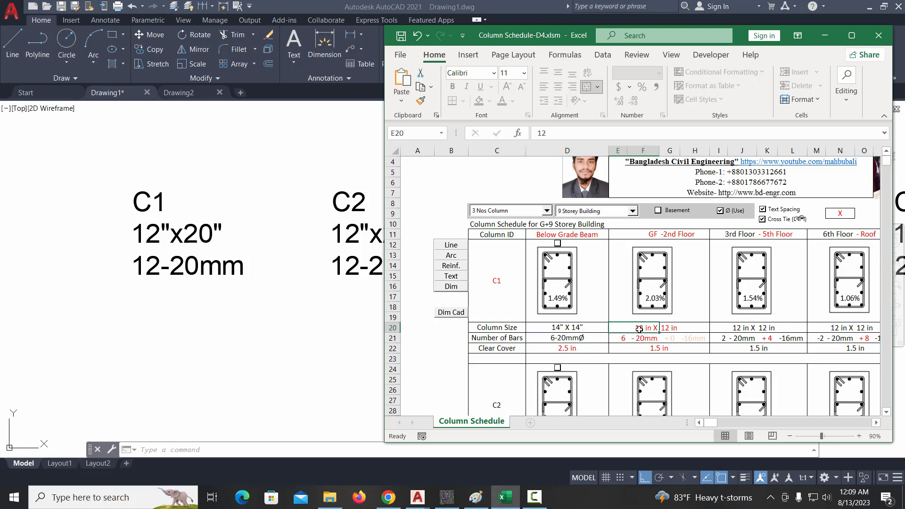
key("Right")
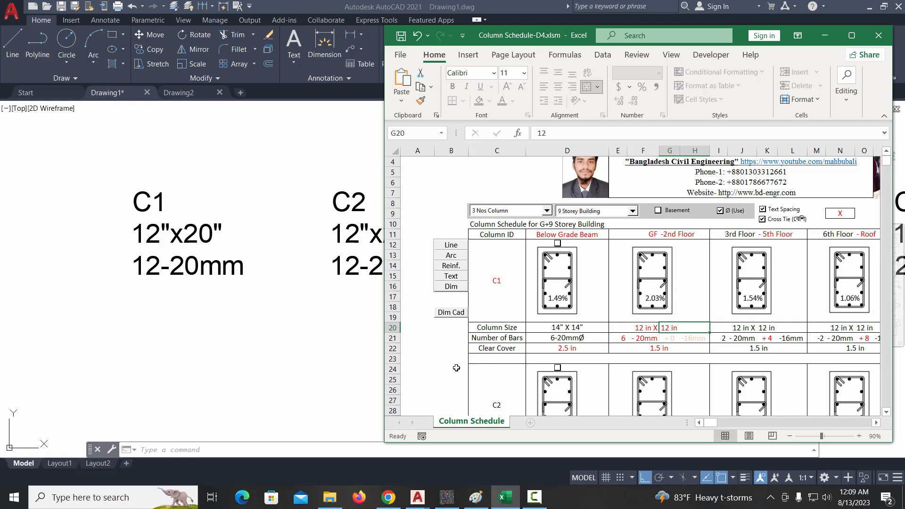
type("20")
key("Return")
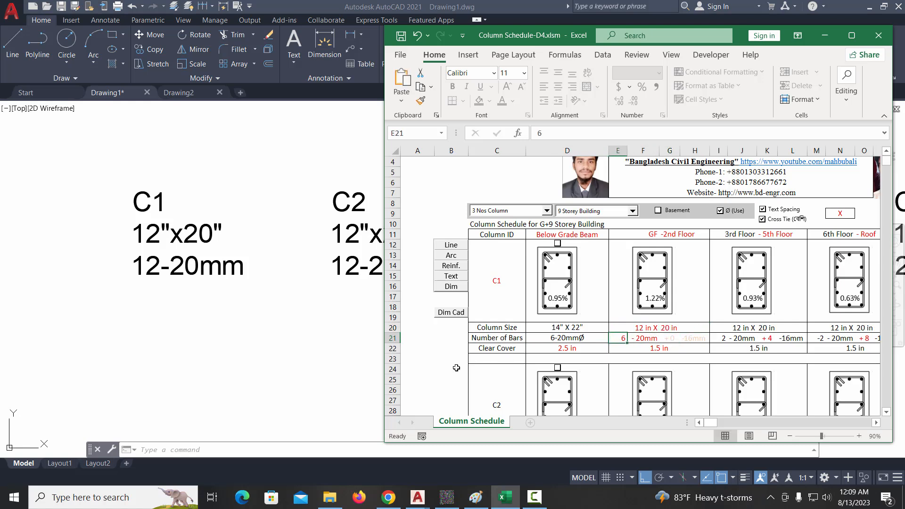
type("12")
key("Right")
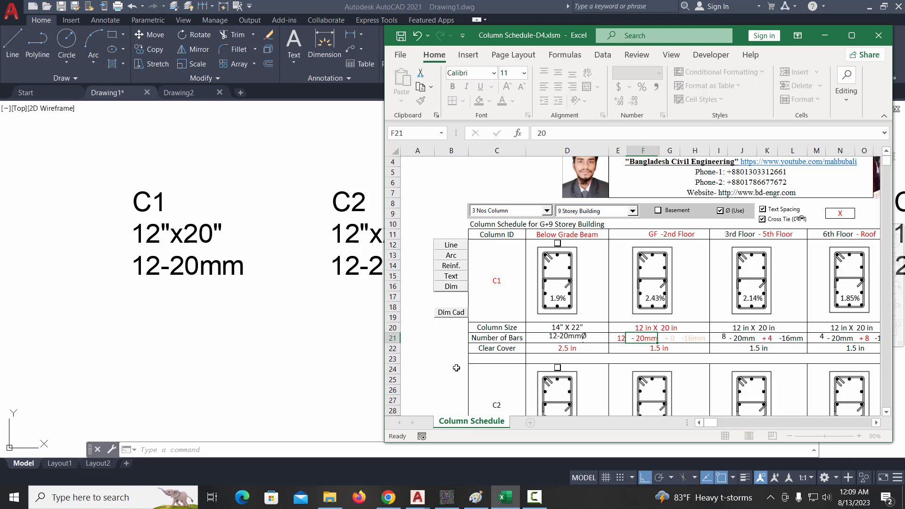
type("20")
key("Right")
key("Right")
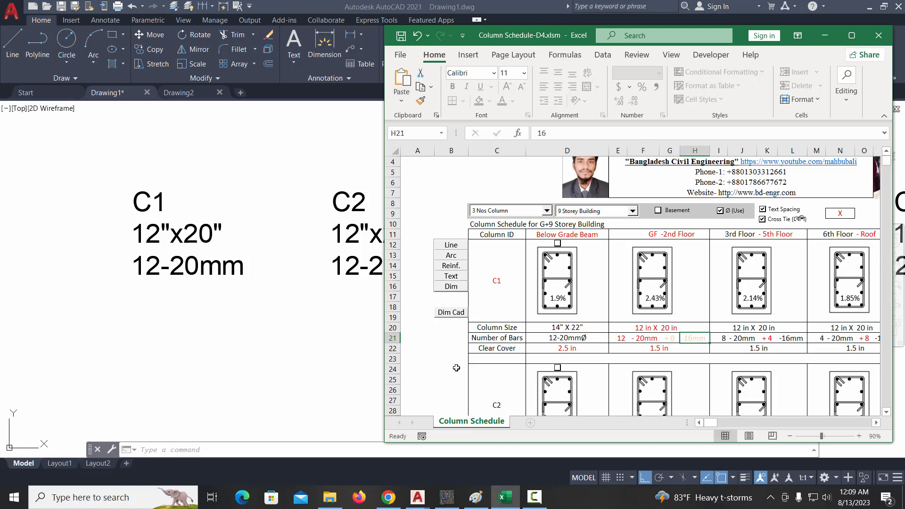
Step: Try a 12 mm diameter for C1's additional bars at GF–2nd Floor and restore it to 16 mm
type("12")
key("Right")
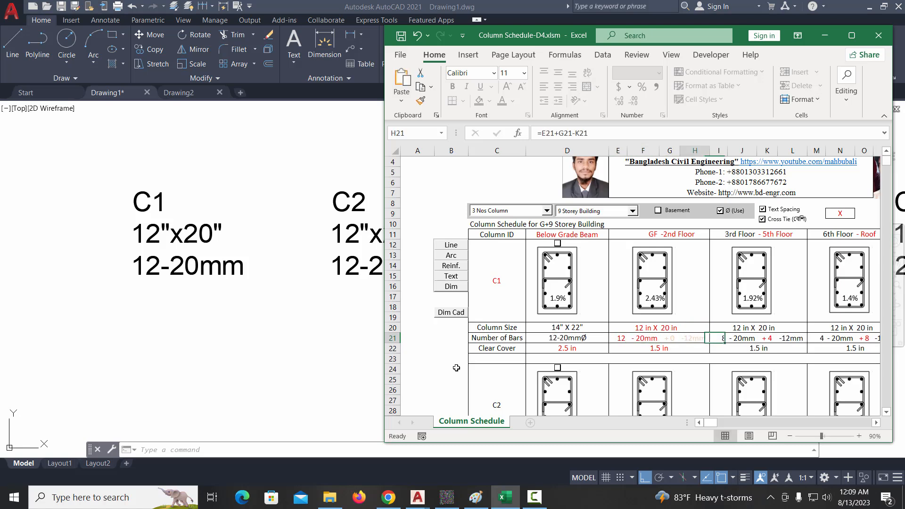
key("Right")
key("Right")
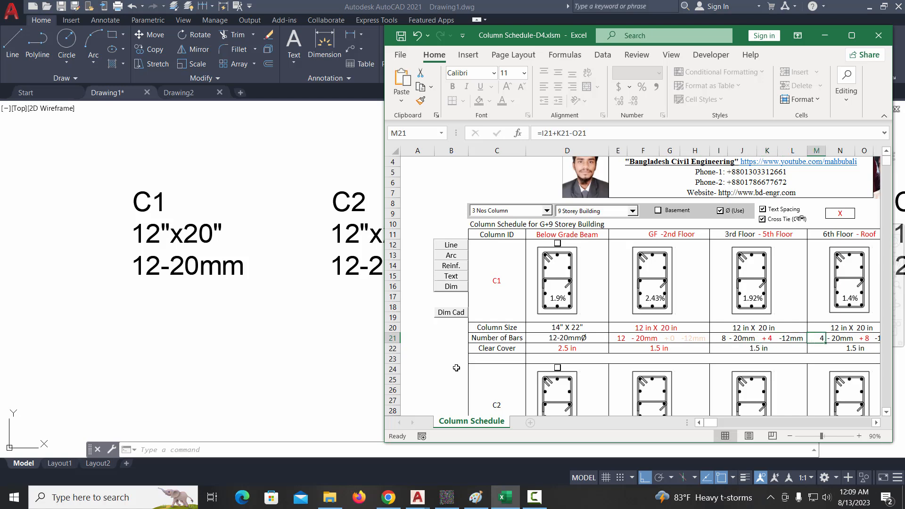
key("Left")
key("Left")
key("Left")
type("1")
key("Right")
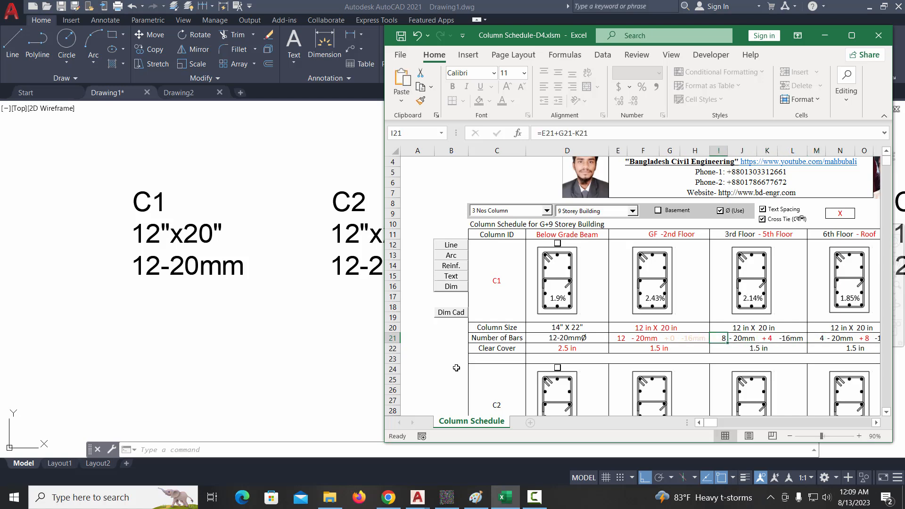
Step: Set the number of 20 mm bars for column C2 at GF–2nd Floor to 12
scroll(609, 352, "down", 4)
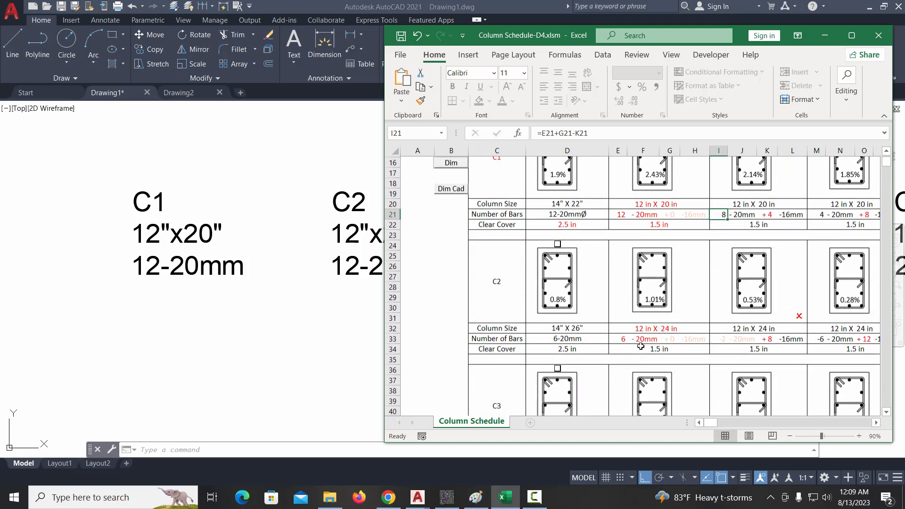
left_click(667, 330)
left_click_drag(489, 46, 542, 45)
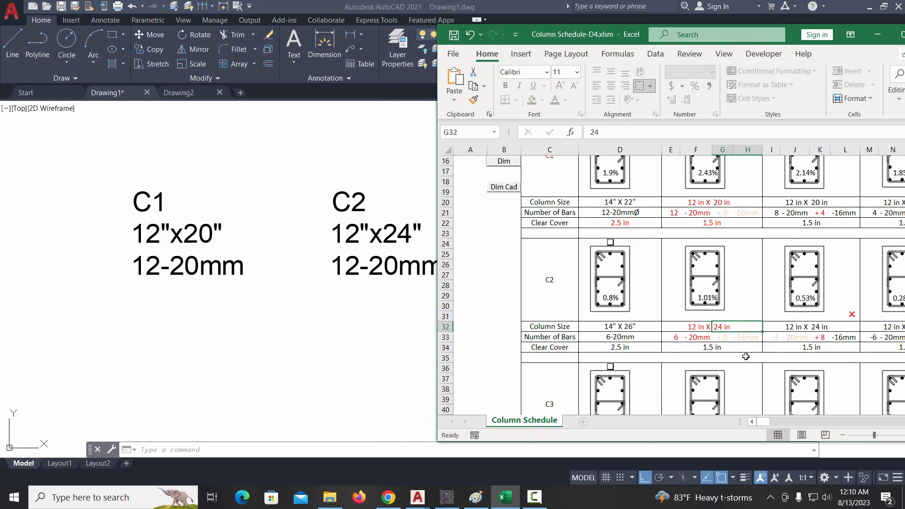
left_click(687, 338)
type("12")
key("Tab")
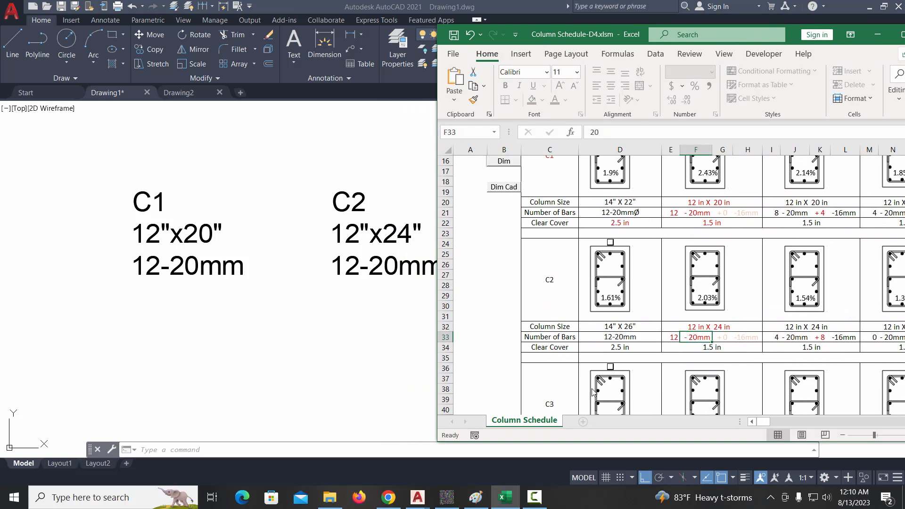
key("Tab")
key("Tab")
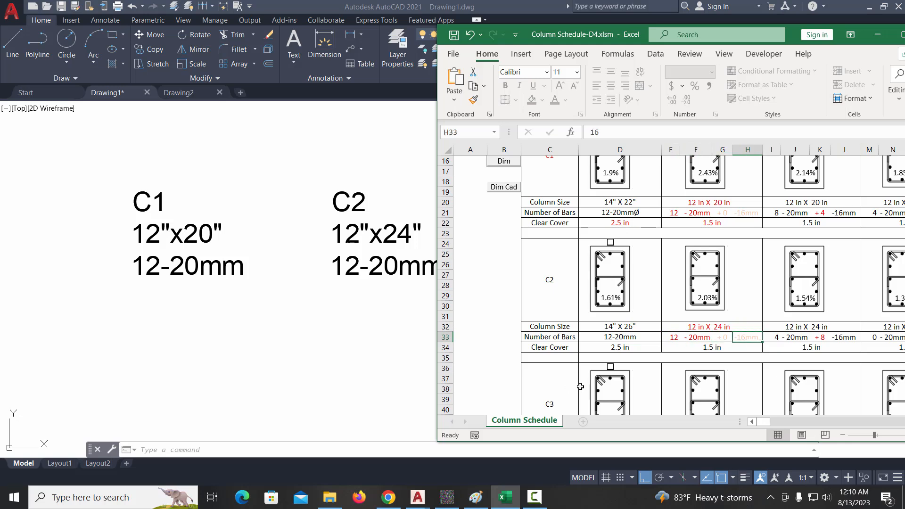
Step: Check C3's data in the AutoCAD drawing and set its GF–2nd Floor depth to 30 in in the Excel schedule
scroll(752, 334, "down", 5)
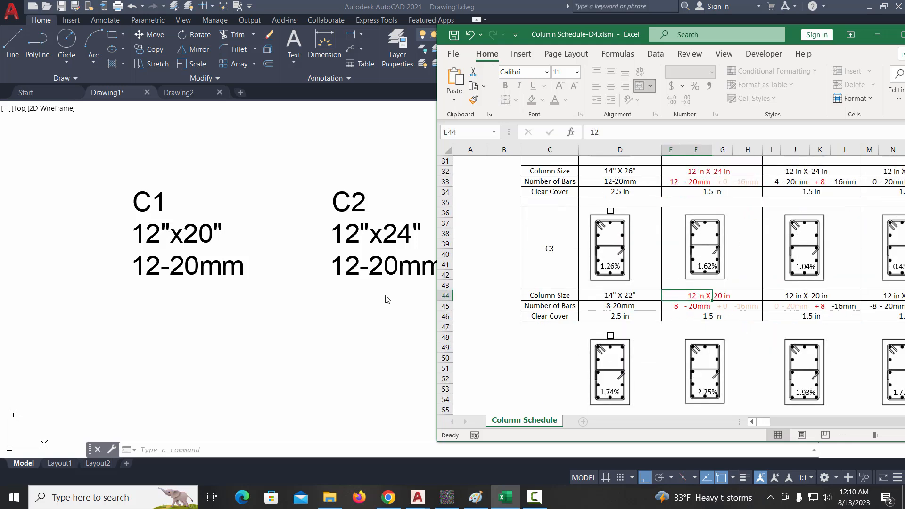
left_click(377, 311)
mouse_move(555, 334)
middle_mouse_down()
mouse_move(95, 334)
mouse_move(244, 287)
middle_mouse_up()
scroll(95, 334, "down", 4)
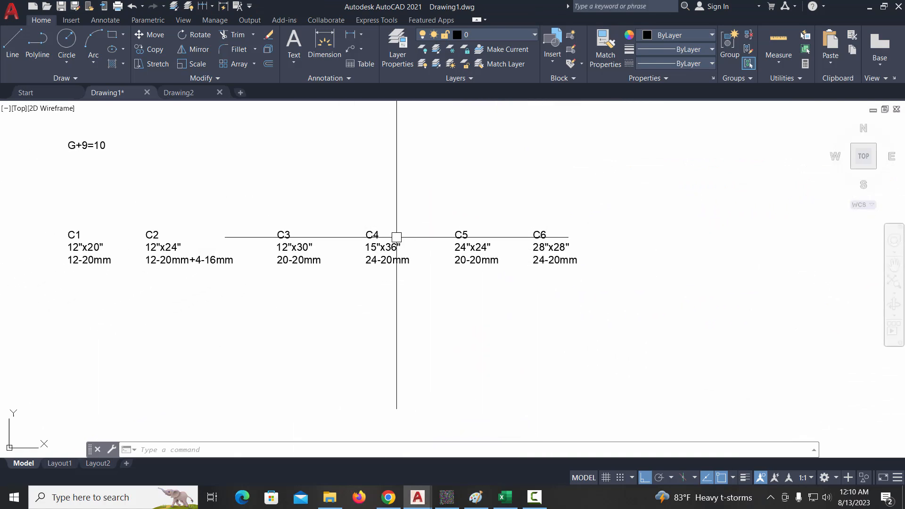
scroll(307, 281, "up", 4)
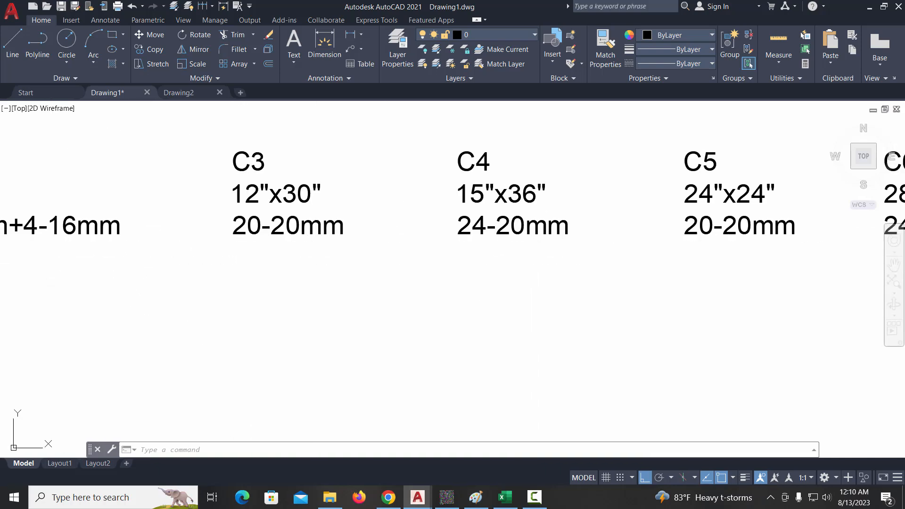
left_click(506, 497)
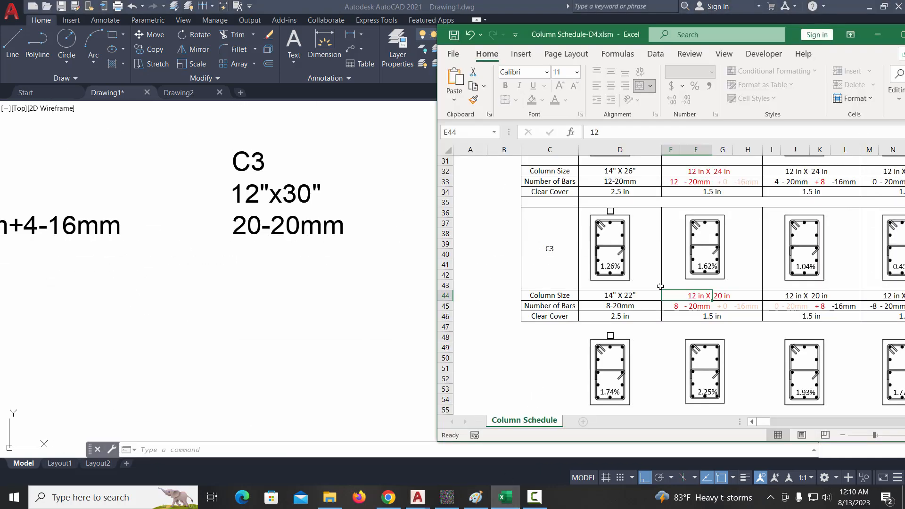
key("Right")
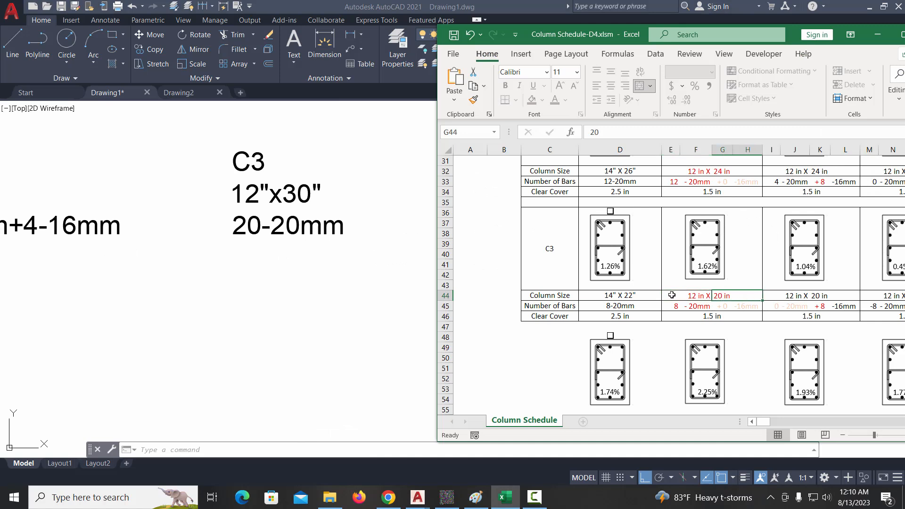
type("30")
key("Return")
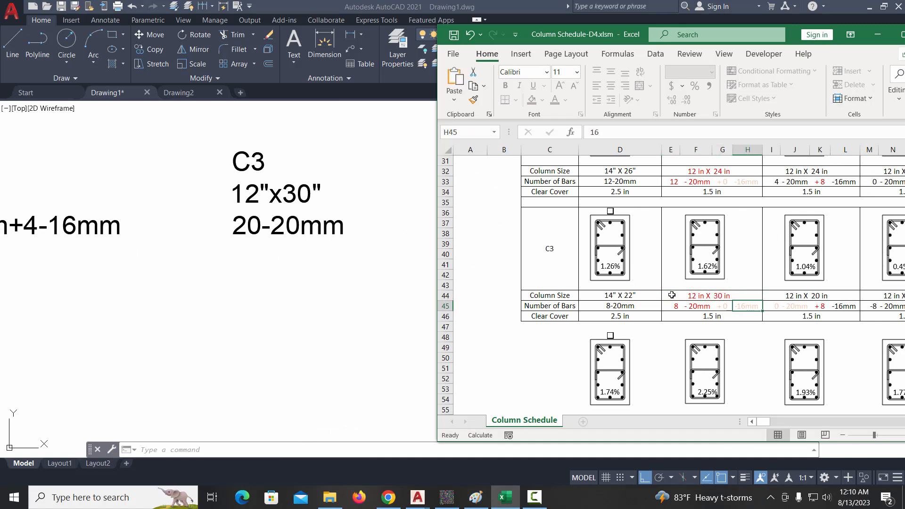
Step: Set C3's main reinforcement at GF–2nd Floor to 20 bars of 20 mm
key("Left")
key("Left")
key("Left")
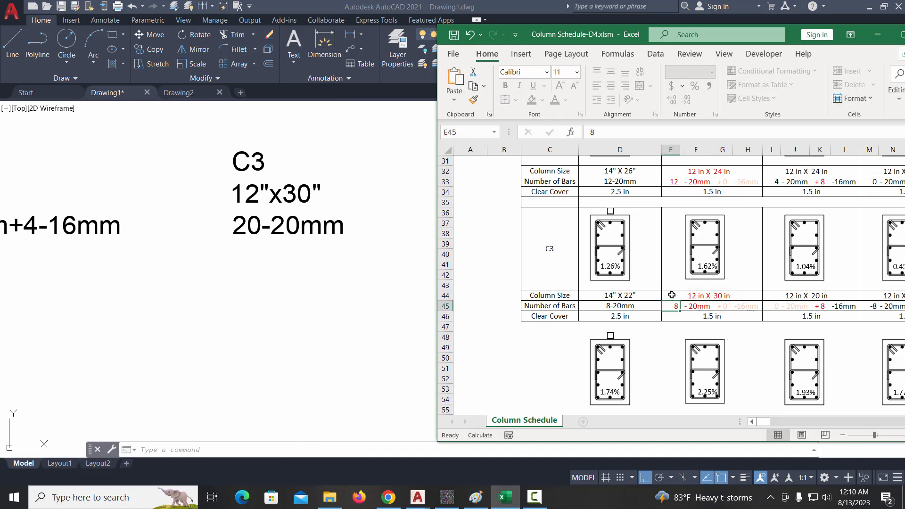
type("20")
key("Right")
type("20")
key("Right")
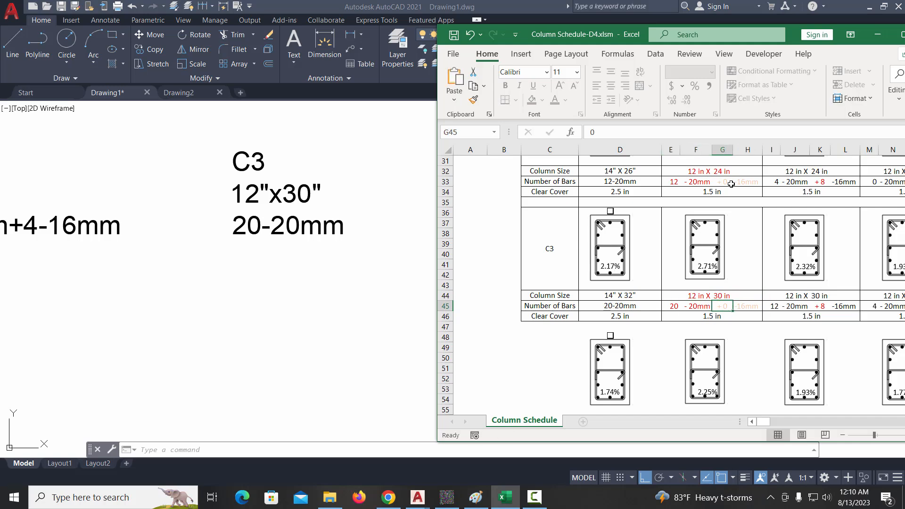
Step: Maximize the schedule at its beginning, check the column reinforcement percentages in CSA.png in Paint, and return to Excel
left_click_drag(547, 34, 109, 1)
scroll(324, 350, "up", 5)
scroll(324, 350, "up", 5)
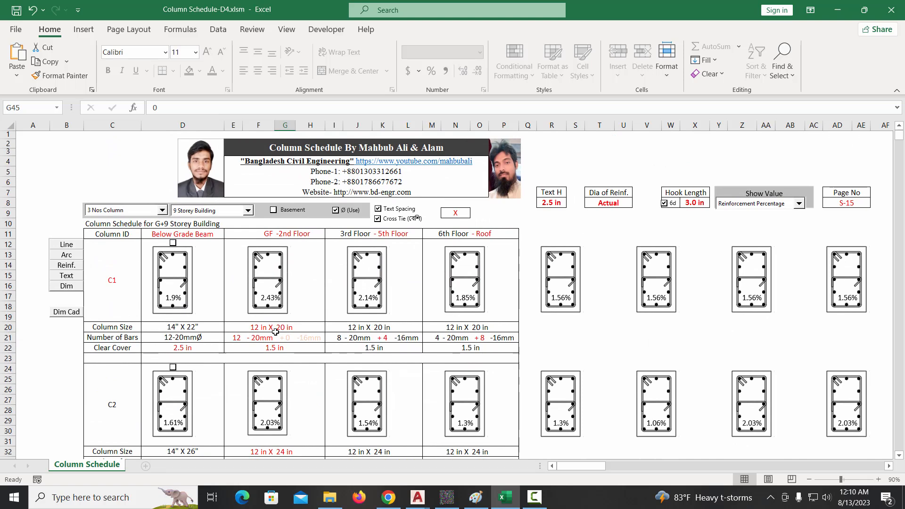
left_click(476, 497)
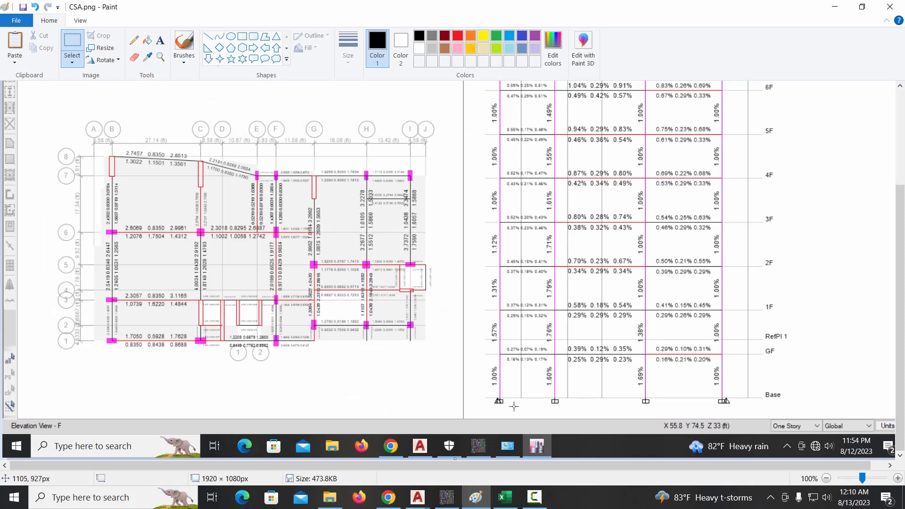
left_click(505, 497)
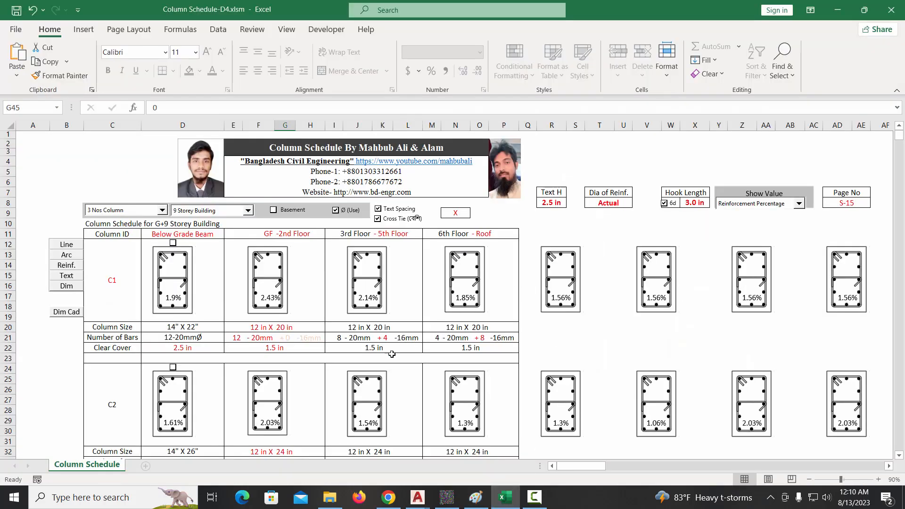
Step: Set C1's additional 16 mm bar count at 3rd–5th Floor to 0 and try to clear its 20 mm bar count
left_click(382, 338)
type("0")
key("Tab")
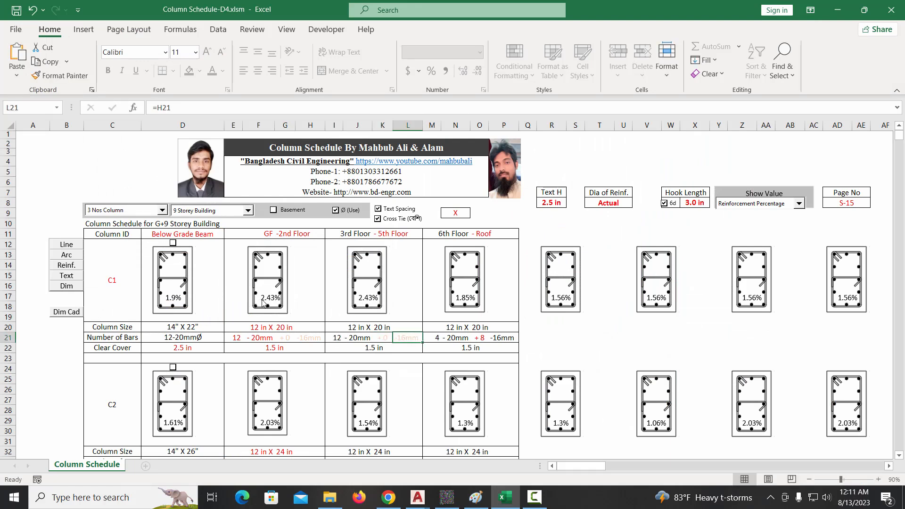
left_click(376, 340)
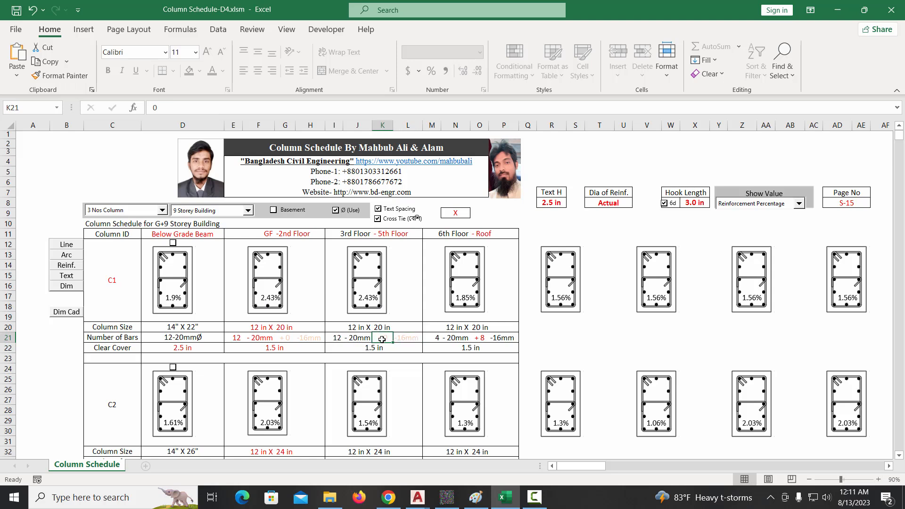
key("Left")
key("Left")
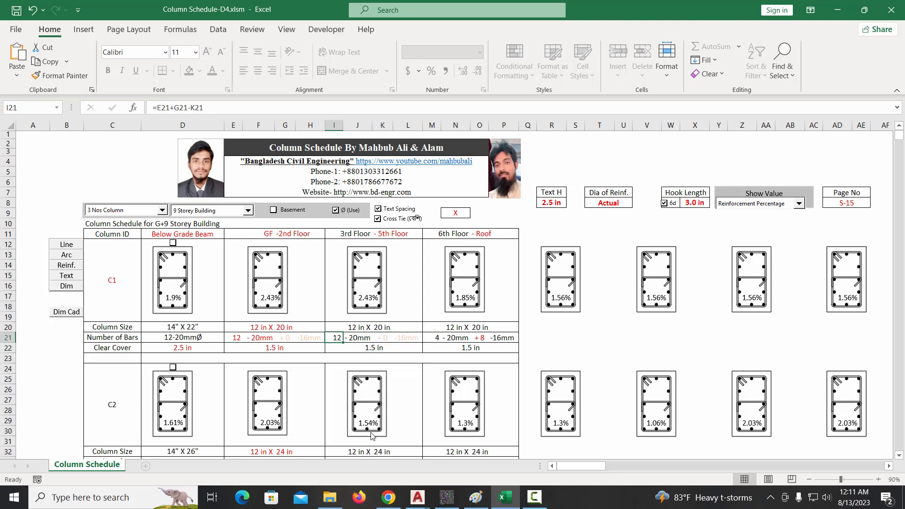
key("Delete")
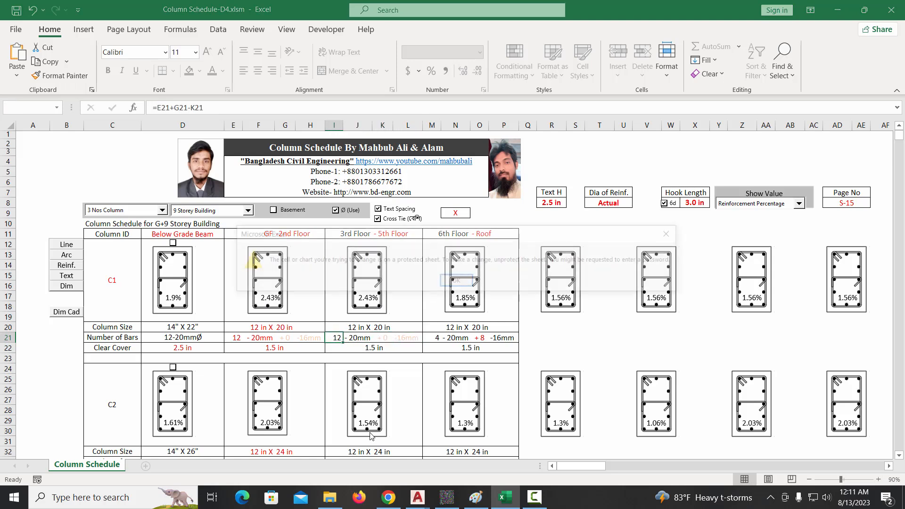
key("Return")
Step: Restore C1's additional 16 mm bar count at 3rd–5th Floor to 4 and review the 6th Floor–Roof bars
left_click(383, 340)
type("4")
key("Right")
key("Right")
key("Right")
key("Right")
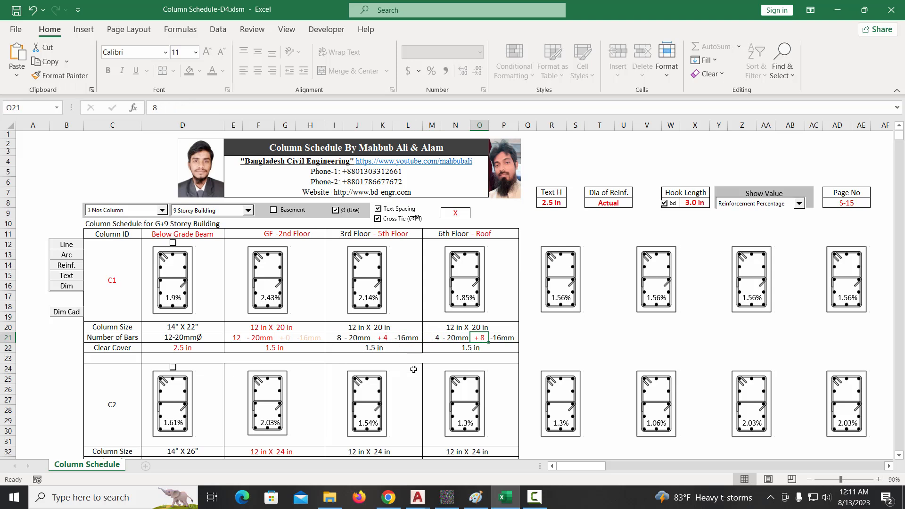
key("Right")
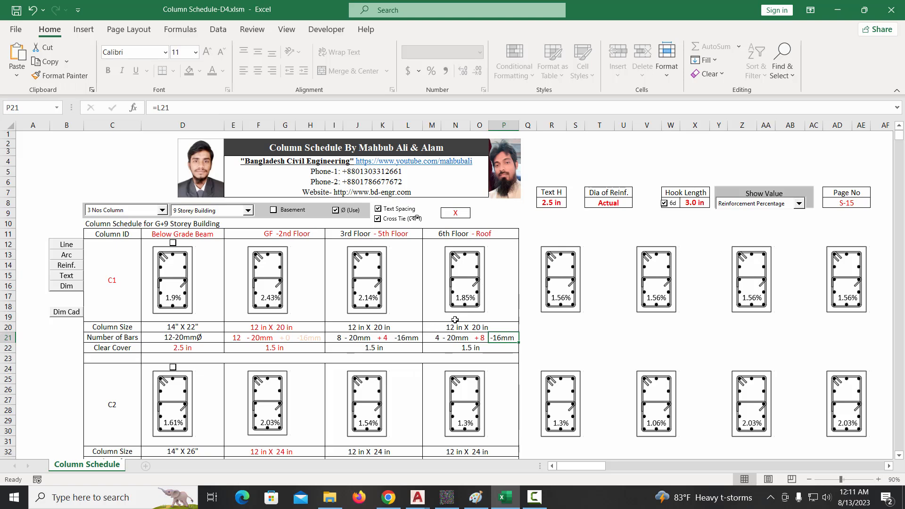
scroll(473, 327, "down", 3)
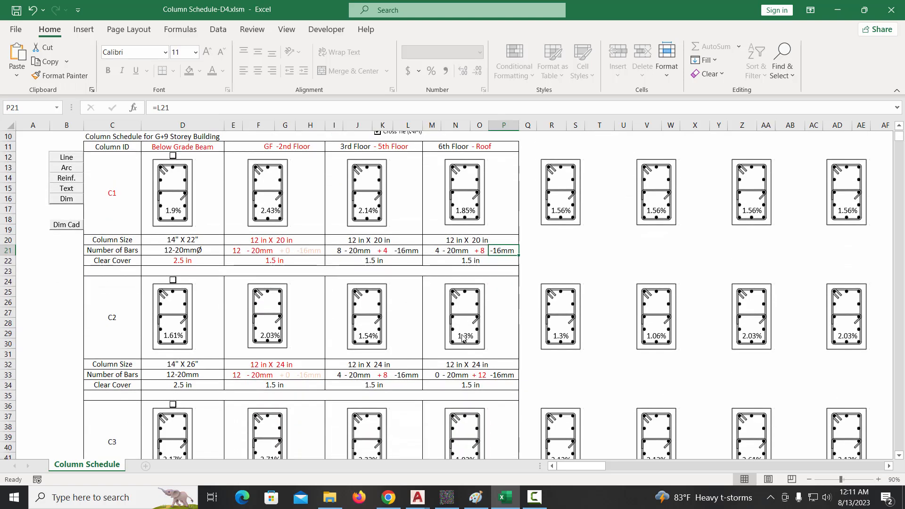
Step: Try 20 additional 16 mm bars for C1 at 6th Floor–Roof and restore the count to 8
scroll(463, 338, "down", 1)
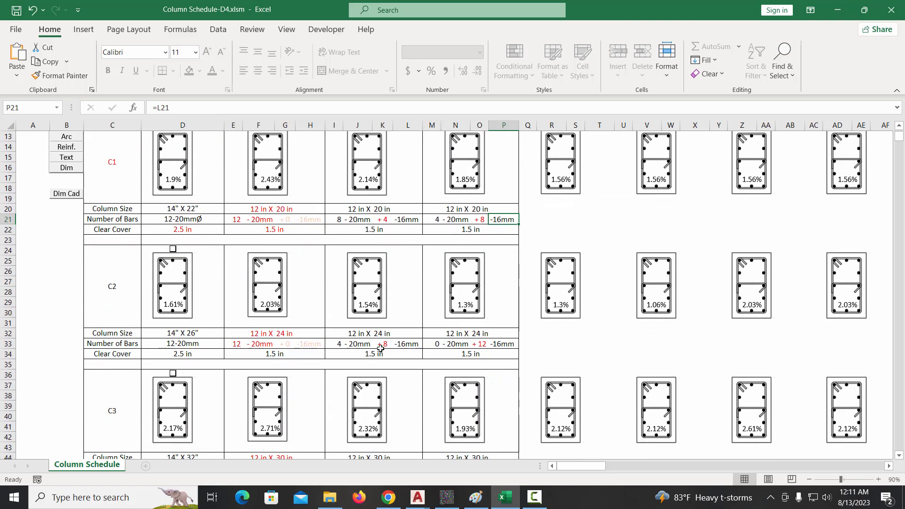
scroll(438, 233, "up", 1)
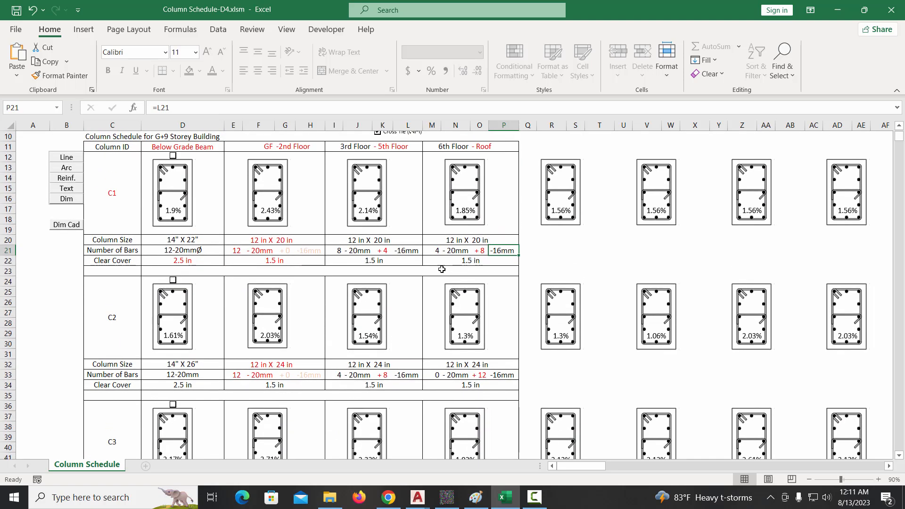
left_click(480, 250)
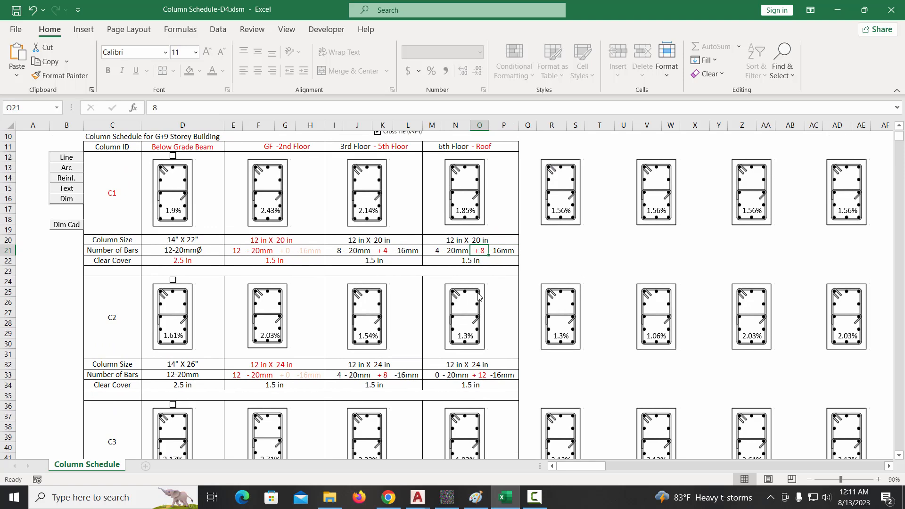
type("20")
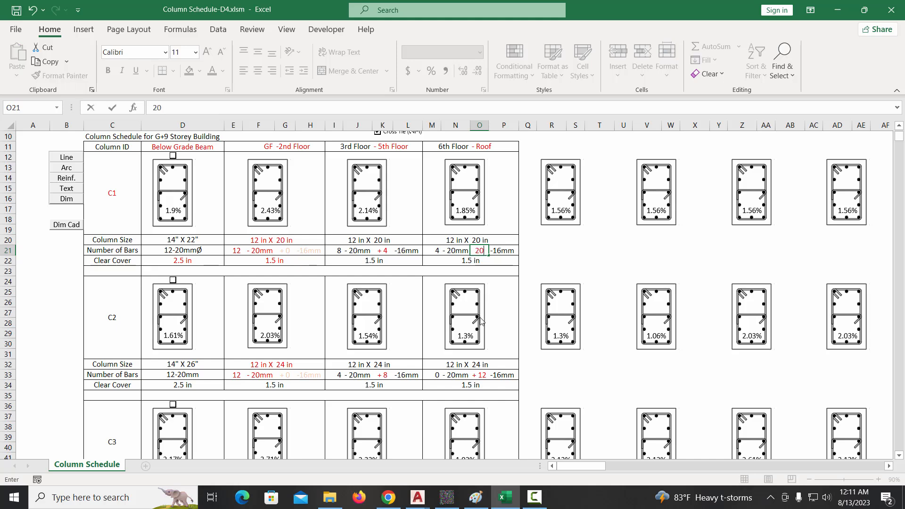
key("ctrl+Return")
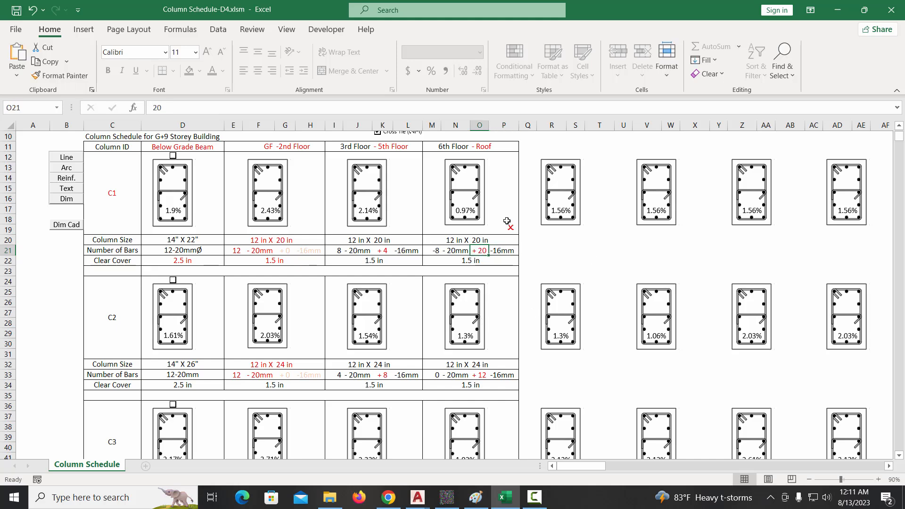
type("8")
key("Return")
scroll(489, 296, "down", 2)
scroll(486, 292, "up", 2)
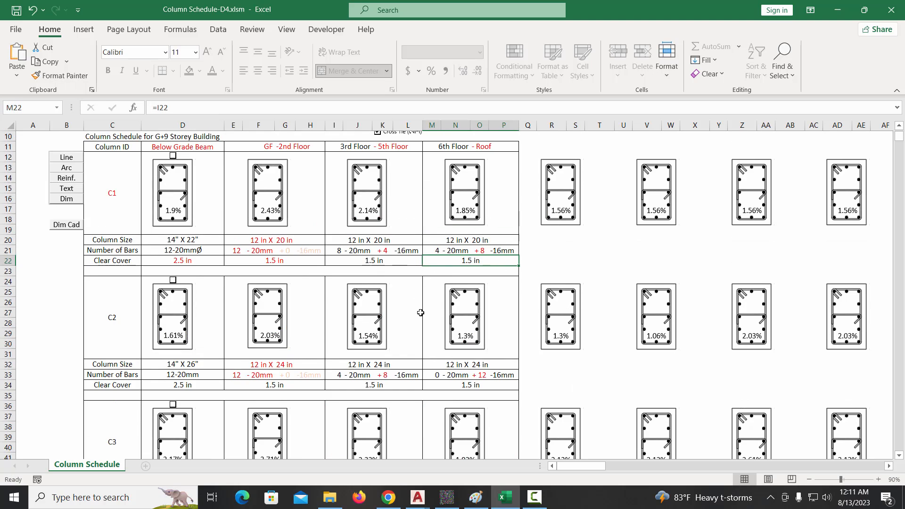
Step: Set C2's additional 16 mm bar count at 3rd–5th Floor to 4
scroll(321, 292, "down", 2)
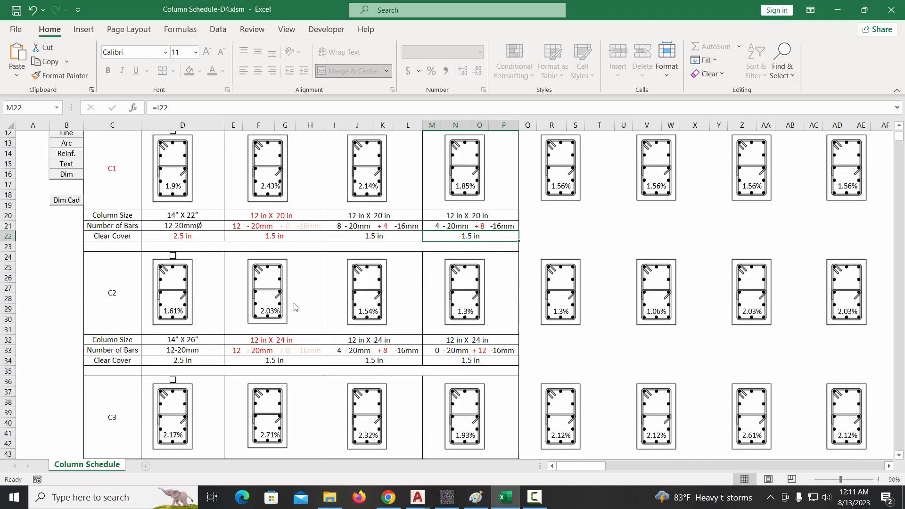
left_click(262, 301)
left_click(283, 303)
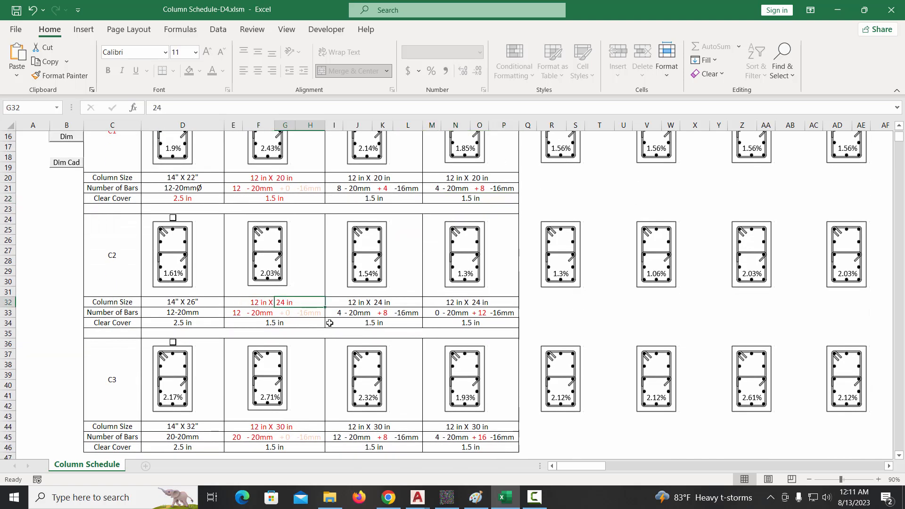
left_click(390, 314)
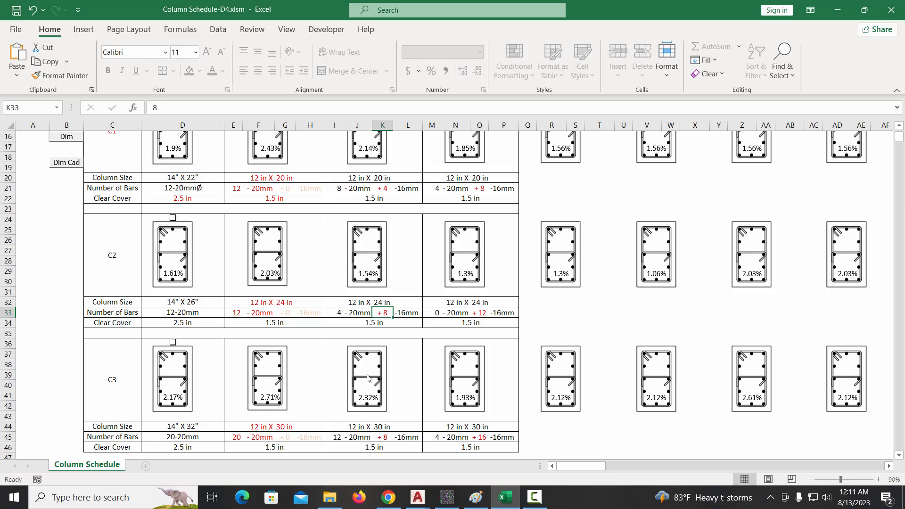
type("4")
key("Tab")
Step: Set C2's additional 16 mm bar count at 6th Floor–Roof to 8
key("Tab")
key("Tab")
key("Tab")
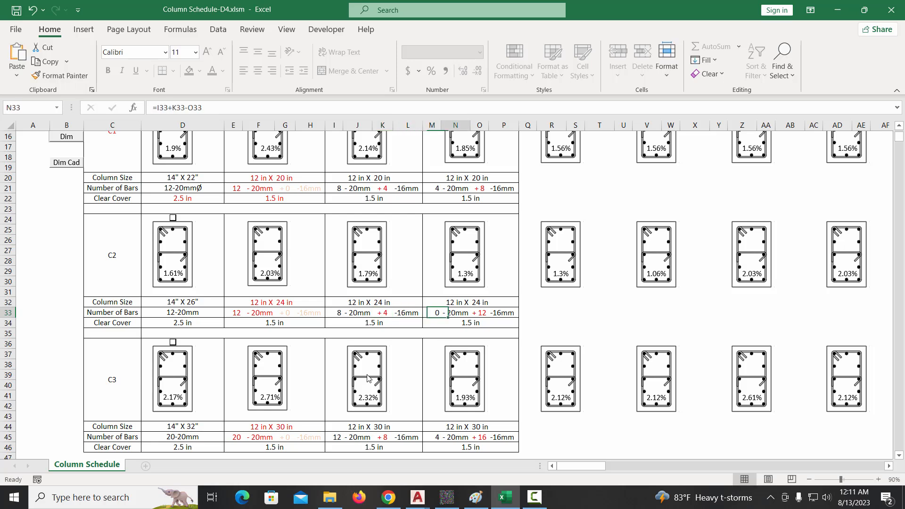
type("8")
key("Tab")
Step: Set C3's additional 16 mm bar count at 6th Floor–Roof to 12
scroll(368, 377, "down", 2)
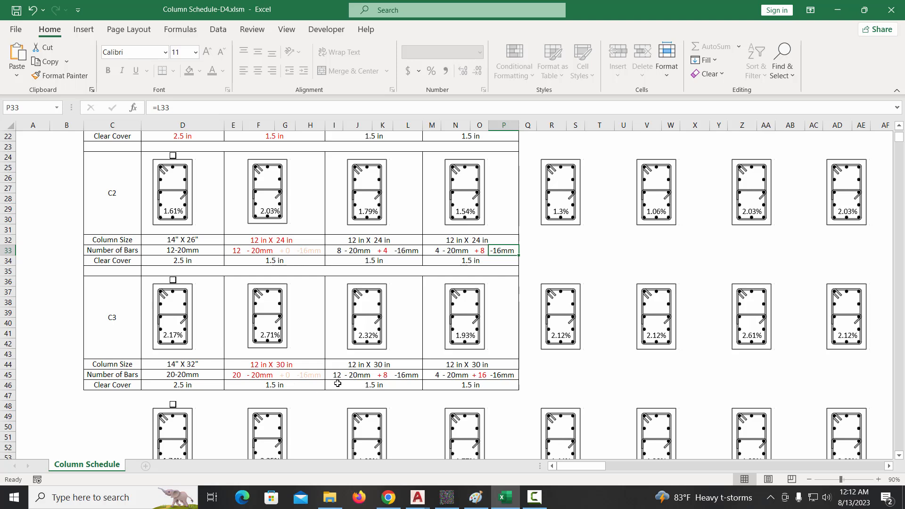
left_click(375, 375)
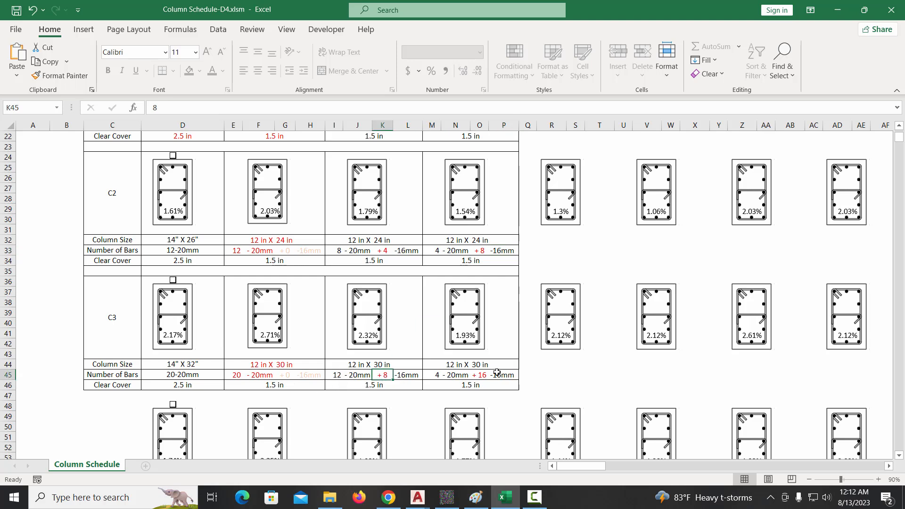
left_click(480, 375)
key("F2")
key("BackSpace")
key("BackSpace")
type("12")
key("Tab")
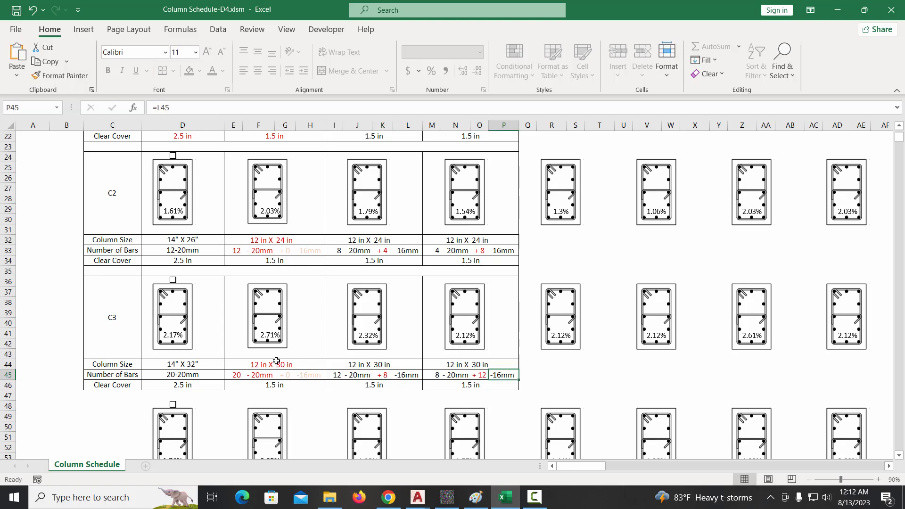
Step: Switch to AutoCAD, check Drawing2, make Drawing1 the active drawing and return to the schedule in Excel
scroll(276, 364, "up", 7)
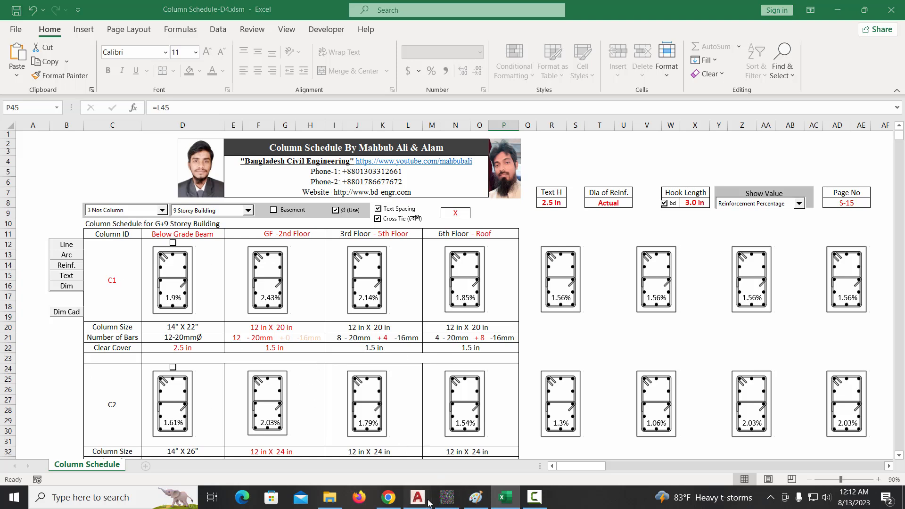
mouse_move(418, 497)
left_click(382, 435)
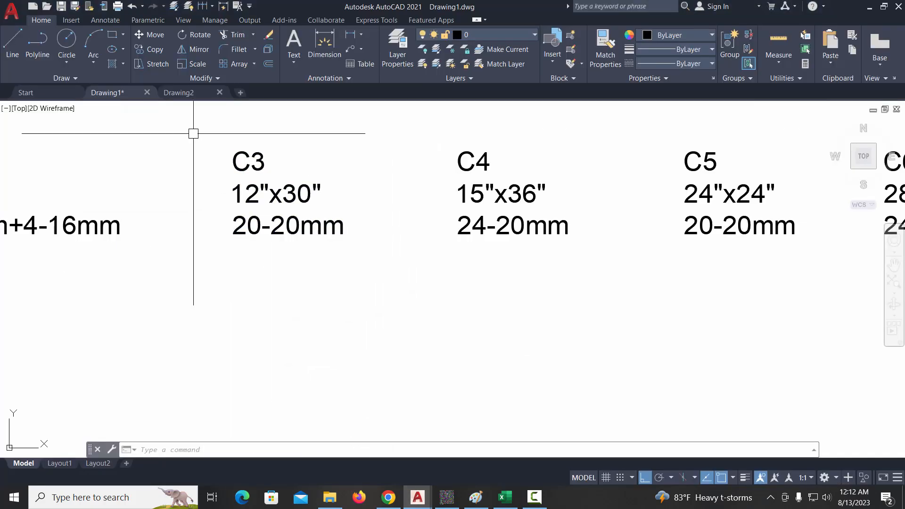
left_click(179, 93)
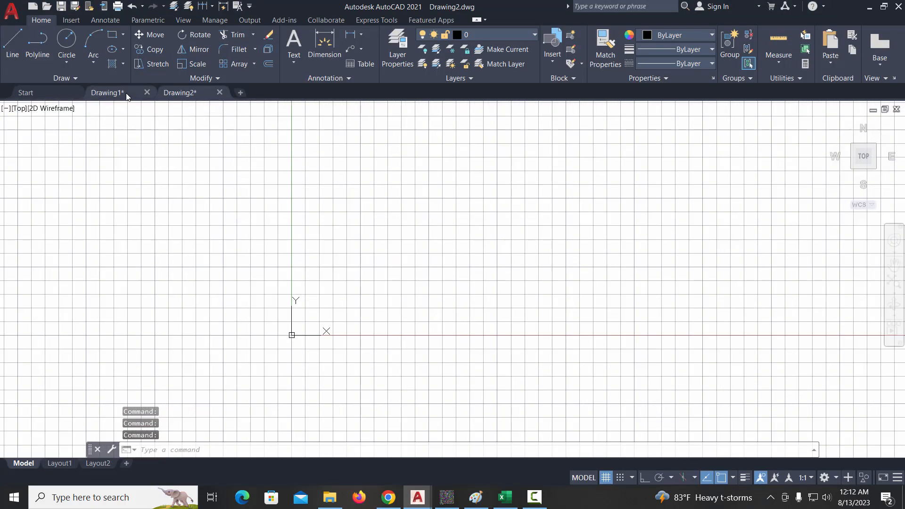
left_click(113, 92)
scroll(280, 236, "down", 4)
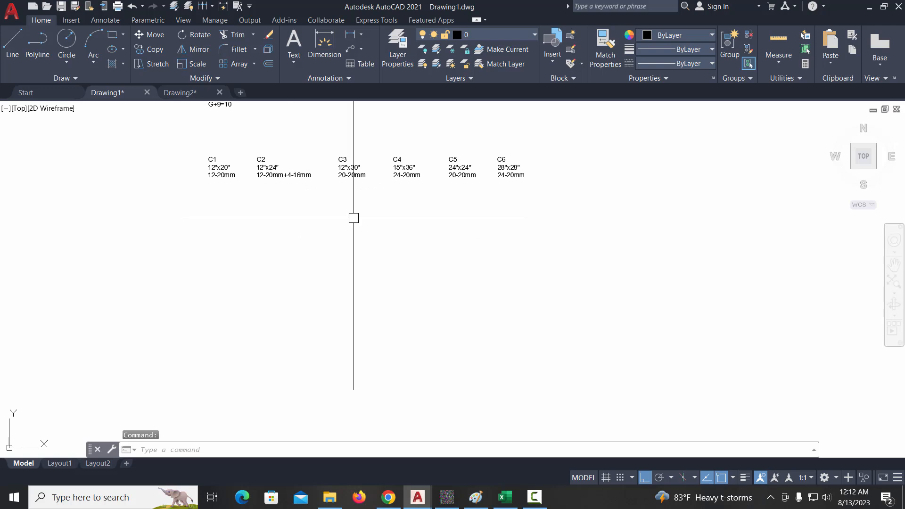
left_click(506, 499)
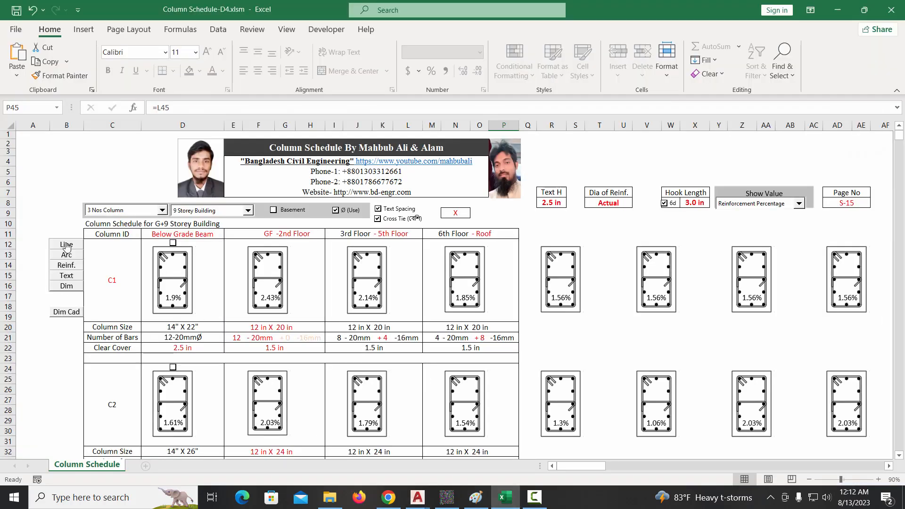
Step: Export the schedule's lines, arcs, reinforcement, text and dimensions to AutoCAD and inspect the generated schedule in Drawing1
left_click(69, 265)
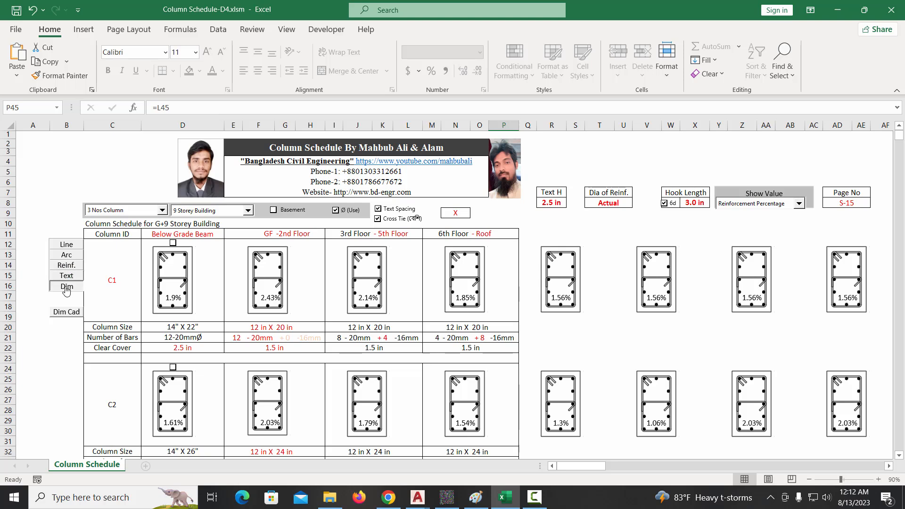
mouse_move(421, 499)
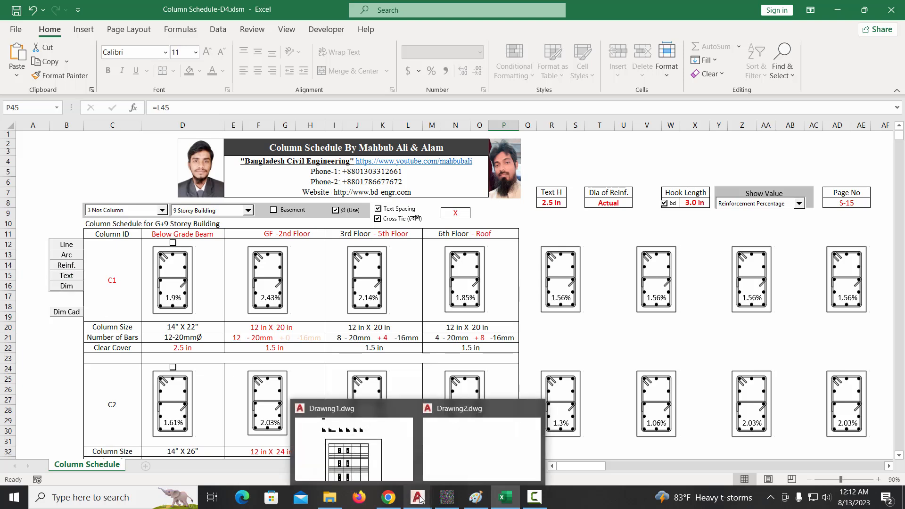
left_click(357, 443)
scroll(404, 259, "up", 8)
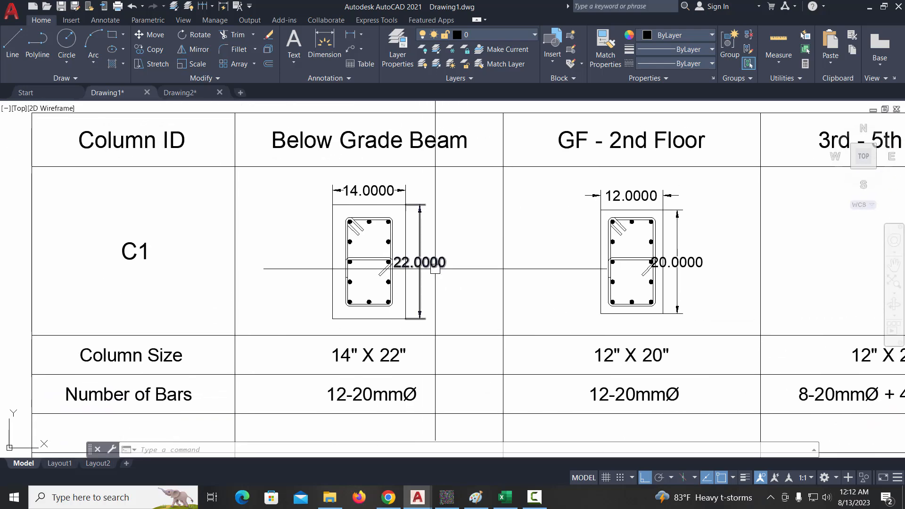
scroll(369, 175, "down", 2)
middle_click_drag(467, 337, 470, 234)
middle_click_drag(504, 340, 512, 304)
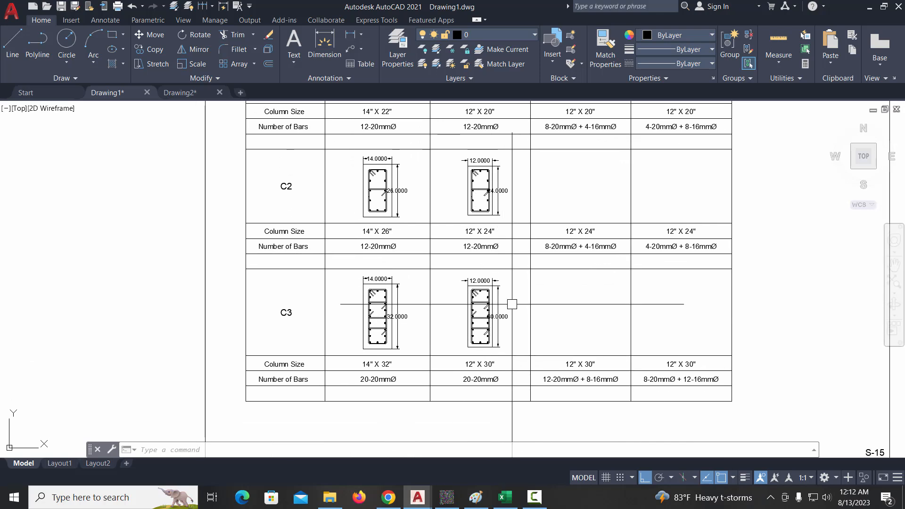
Step: Set the Standard dimension style's linear unit format to Architectural and close the style manager
type("d")
key("Return")
left_click(595, 222)
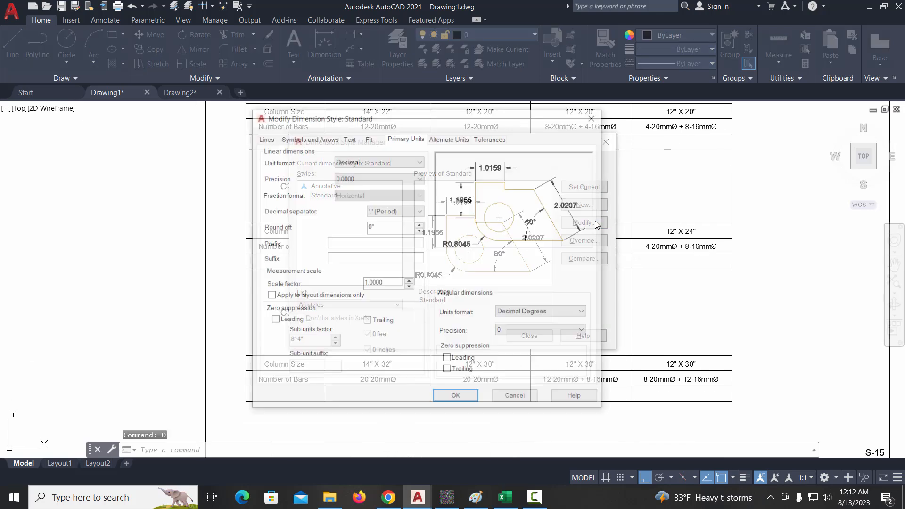
left_click(373, 162)
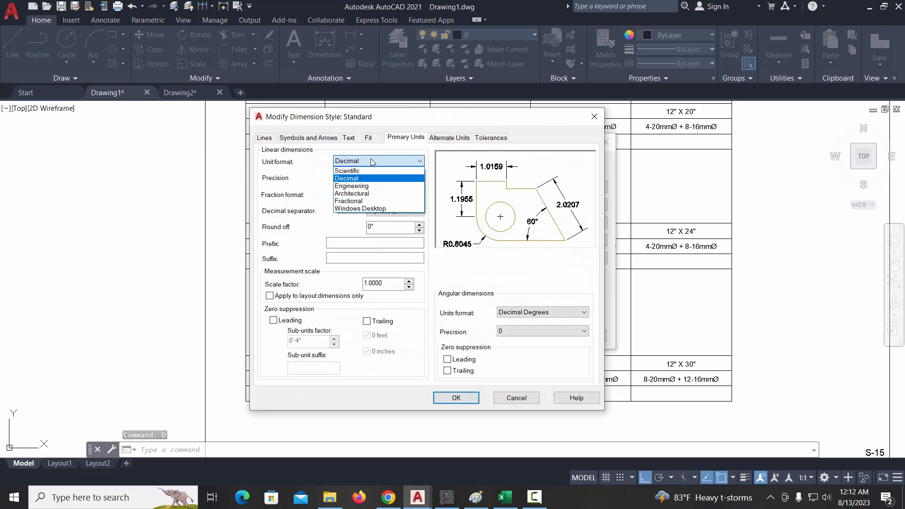
left_click(370, 193)
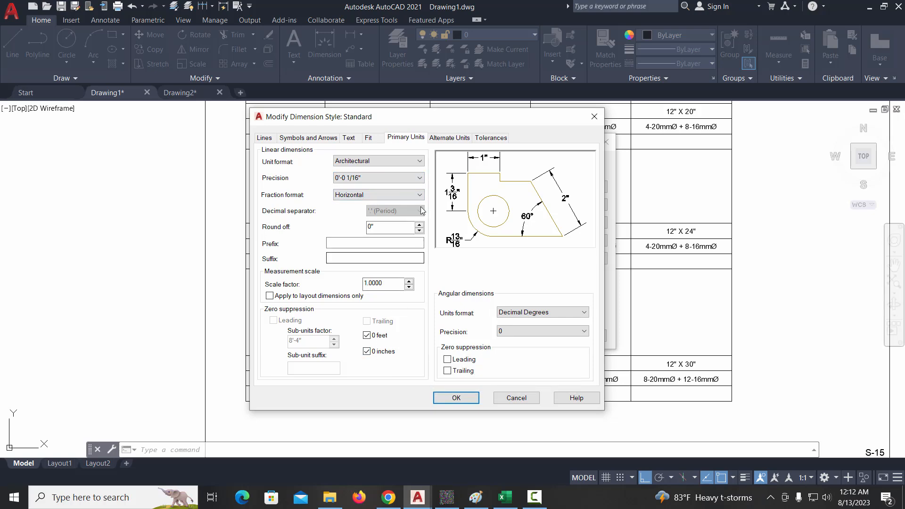
left_click(457, 398)
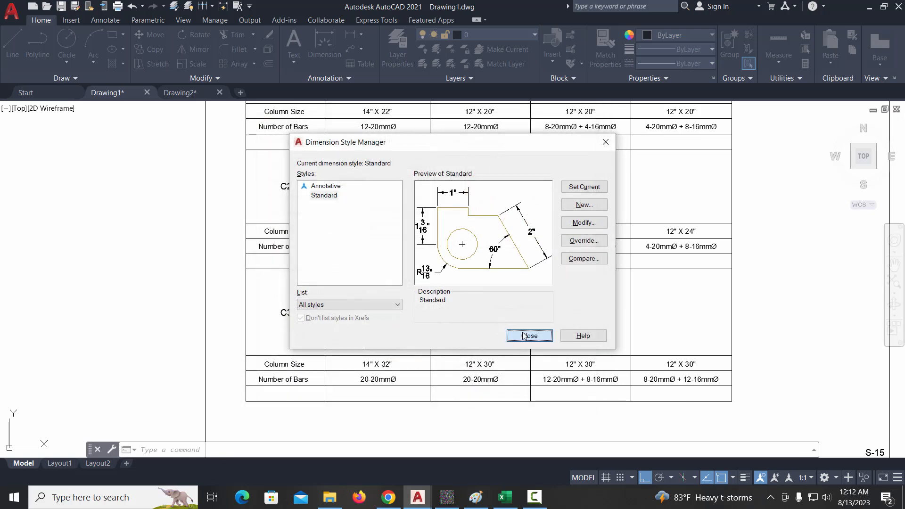
left_click(529, 336)
Step: Review the dimensions in the generated column schedule and join the linework of the whole sheet
scroll(380, 196, "up", 4)
middle_click_drag(410, 395, 395, 151)
scroll(440, 218, "down", 4)
middle_click_drag(440, 217, 443, 421)
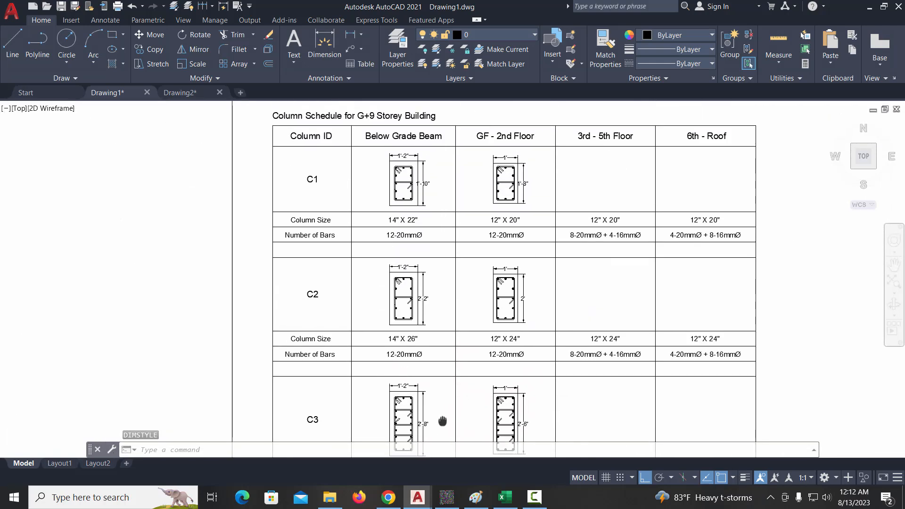
scroll(465, 230, "down", 2)
mouse_move(465, 231)
middle_mouse_down()
mouse_move(461, 333)
mouse_move(445, 226)
middle_mouse_up()
scroll(461, 333, "down", 1)
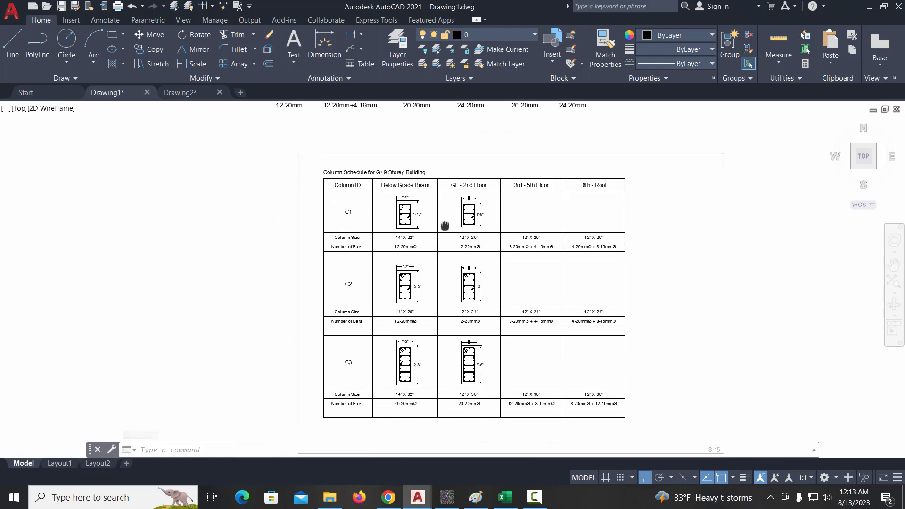
scroll(403, 193, "down", 3)
left_click(328, 167)
left_click(660, 351)
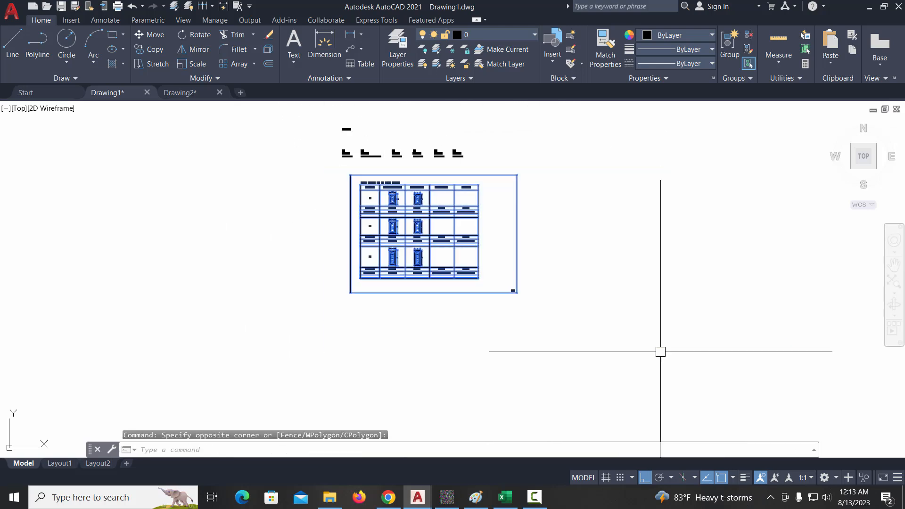
type("j")
key("Return")
Step: Copy the dimensioned GF–2nd Floor sections of C1, C2 and C3 into the 3rd–5th Floor and 6th–Roof cells of their rows
scroll(539, 243, "up", 8)
left_click(263, 195)
left_click(414, 304)
scroll(405, 203, "down", 4)
middle_click_drag(406, 203, 405, 127)
scroll(357, 186, "up", 2)
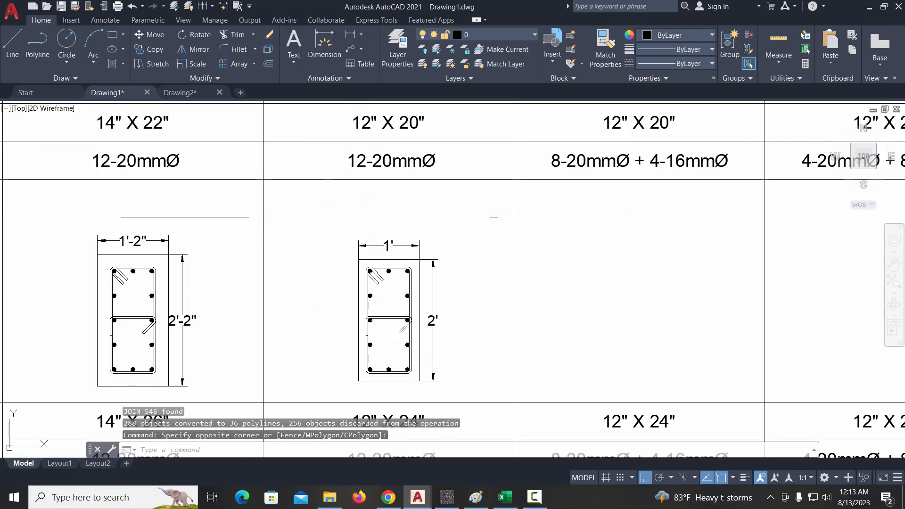
left_click(322, 197)
scroll(475, 349, "down", 2)
middle_click_drag(477, 349, 434, 230)
scroll(436, 245, "up", 2)
left_click(434, 252)
scroll(435, 280, "down", 2)
middle_click_drag(435, 280, 408, 140)
scroll(337, 173, "up", 2)
left_click(344, 156)
scroll(532, 330, "down", 1)
middle_click_drag(526, 351, 469, 222)
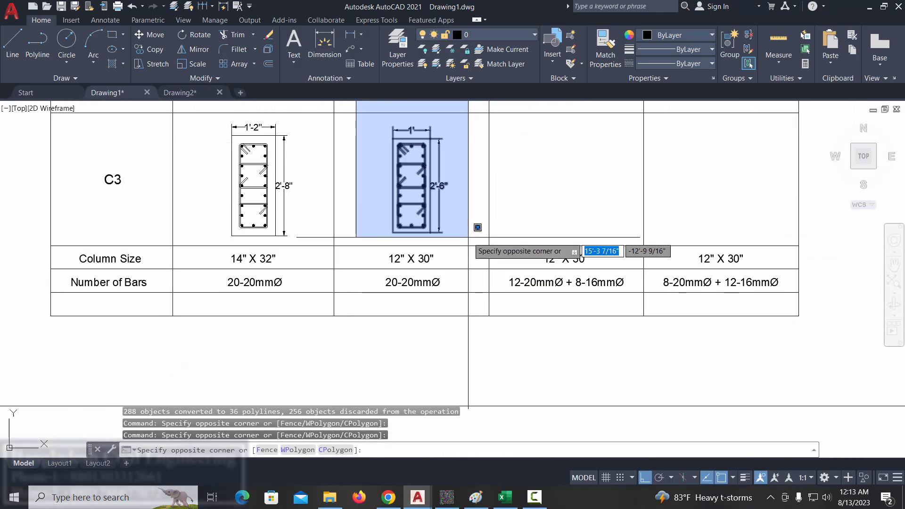
left_click(471, 234)
scroll(471, 250, "down", 3)
middle_click_drag(474, 257, 450, 423)
scroll(459, 301, "up", 4)
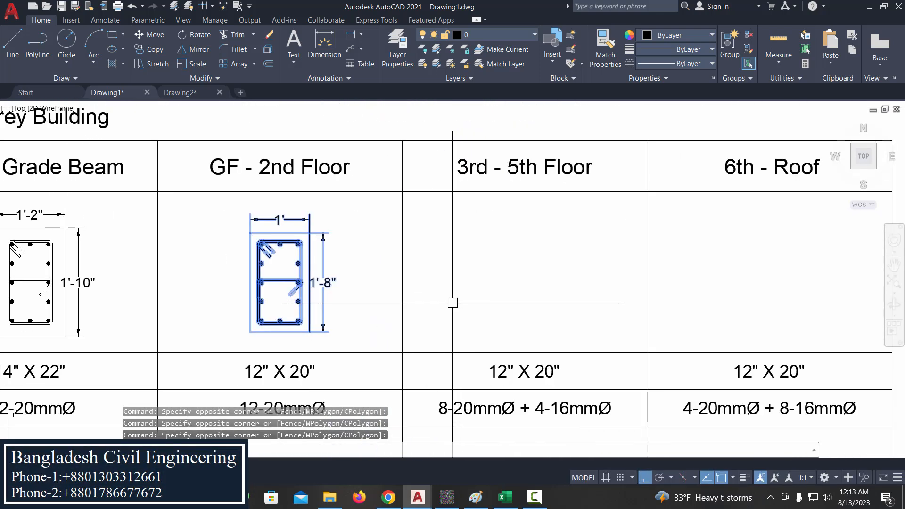
left_click(150, 50)
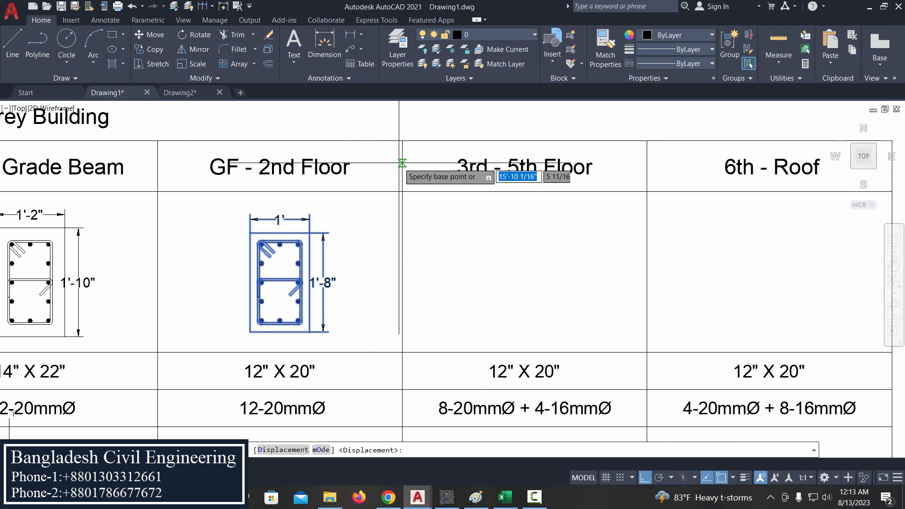
left_click(403, 192)
left_click(647, 192)
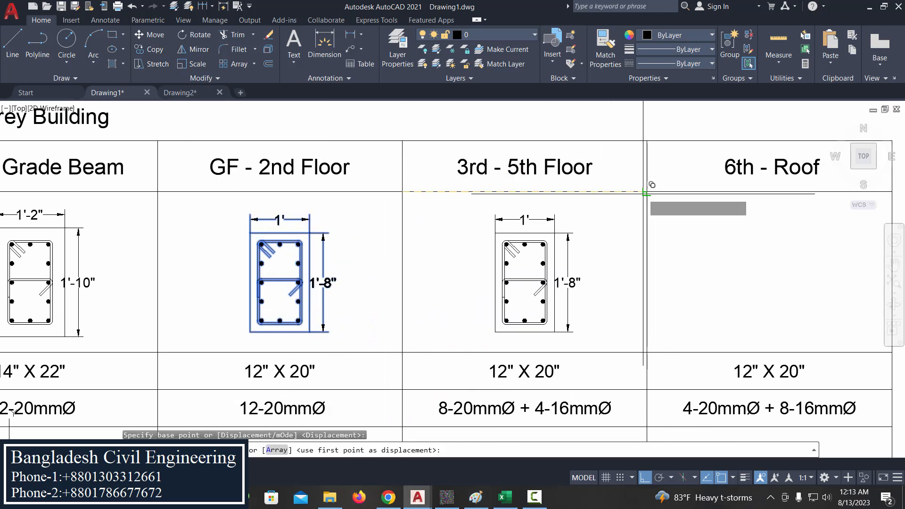
scroll(649, 193, "down", 4)
middle_click_drag(680, 195, 423, 159)
left_click(489, 160)
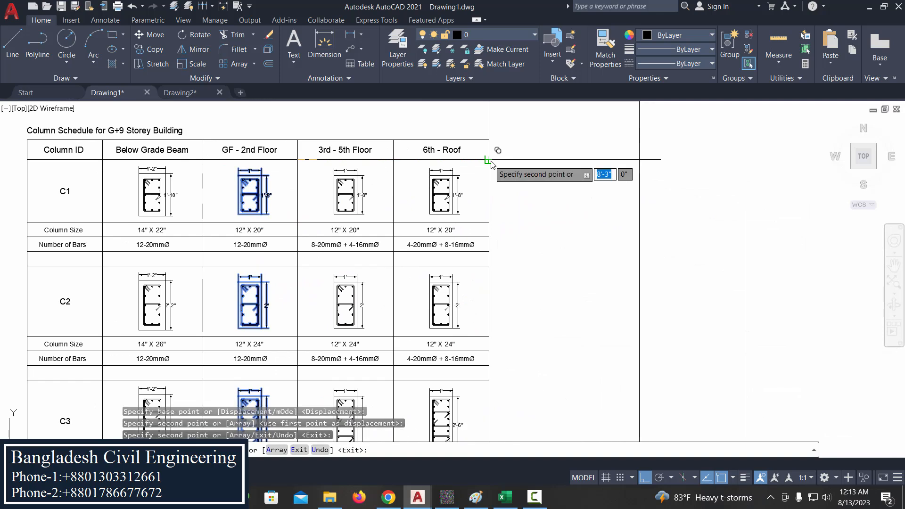
Step: End the section copying and inspect the dimensioned C1, C2 and C3 sections across all floor ranges against the column notes
right_click(489, 159)
left_click(507, 169)
scroll(507, 169, "down", 1)
middle_click_drag(507, 169, 491, 123)
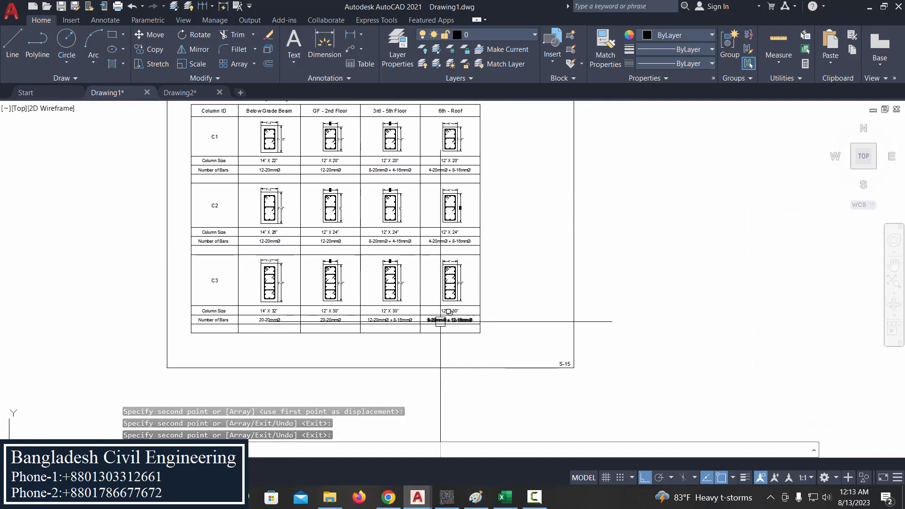
scroll(445, 315, "up", 4)
middle_click_drag(303, 256, 523, 282)
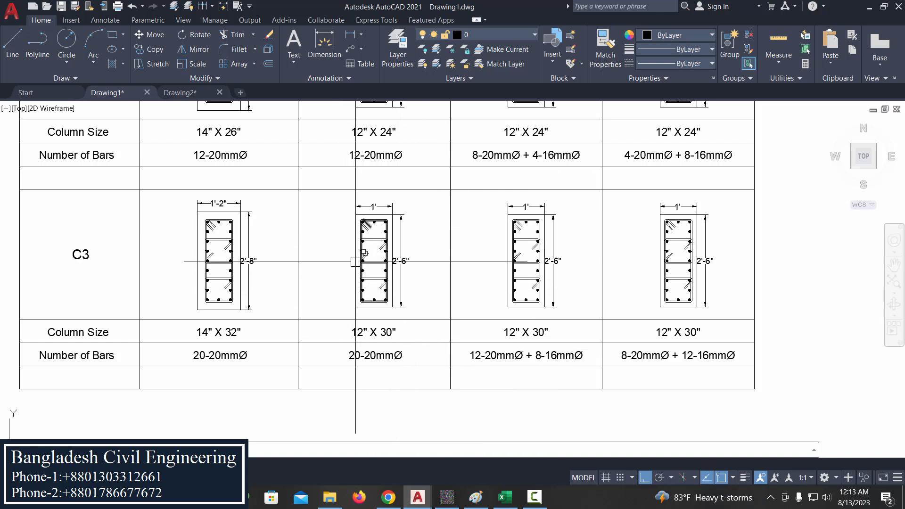
scroll(325, 253, "up", 6)
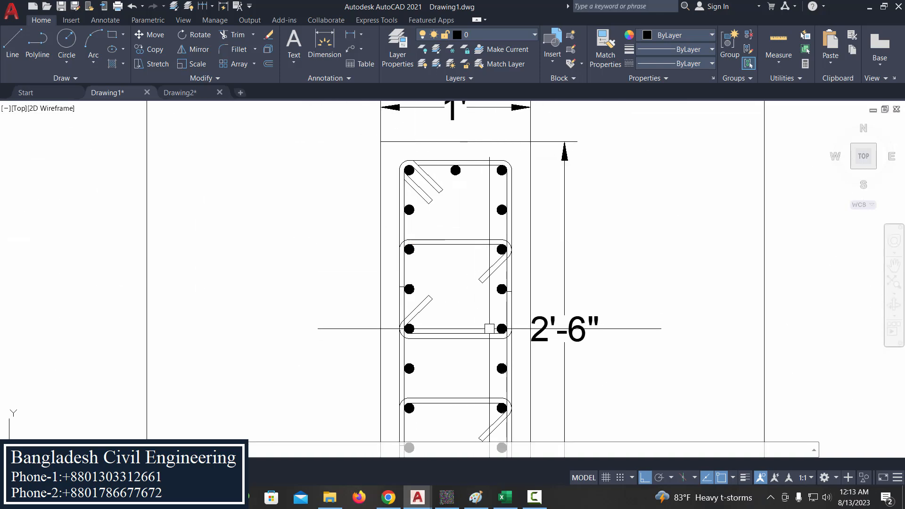
scroll(489, 329, "down", 4)
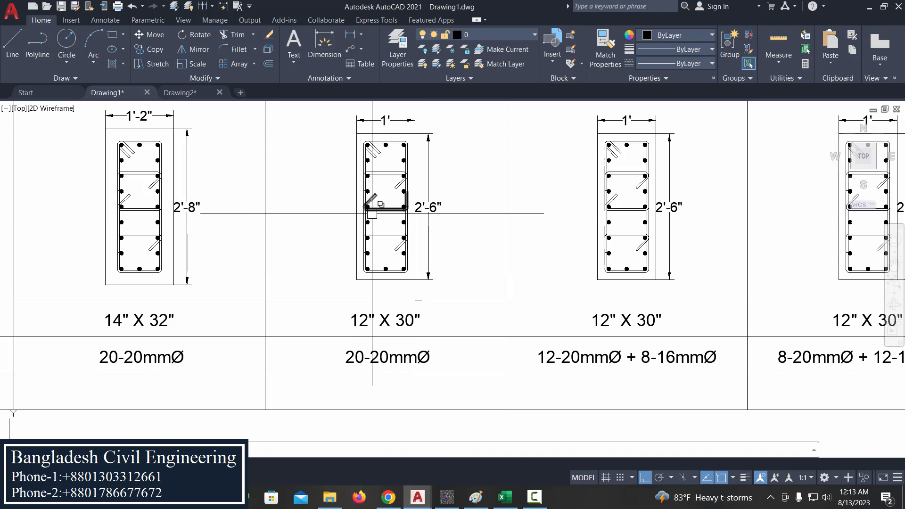
scroll(512, 256, "down", 5)
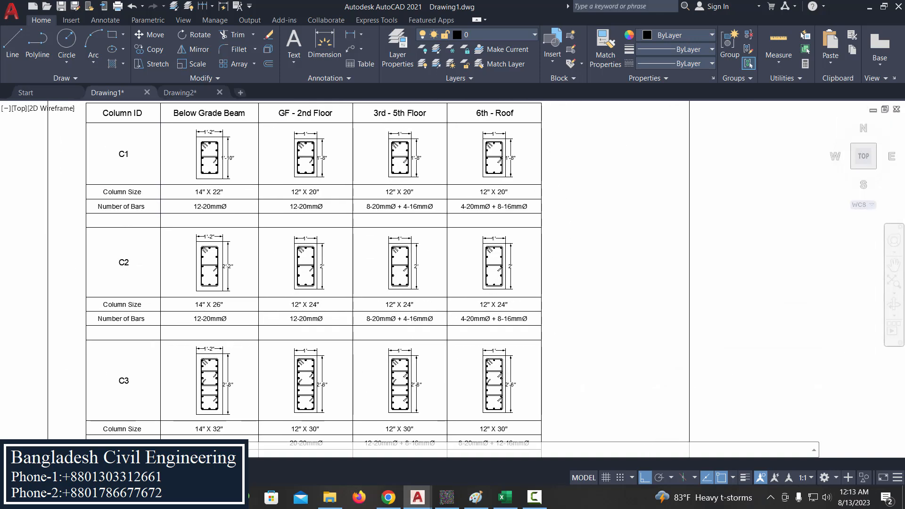
scroll(407, 267, "up", 2)
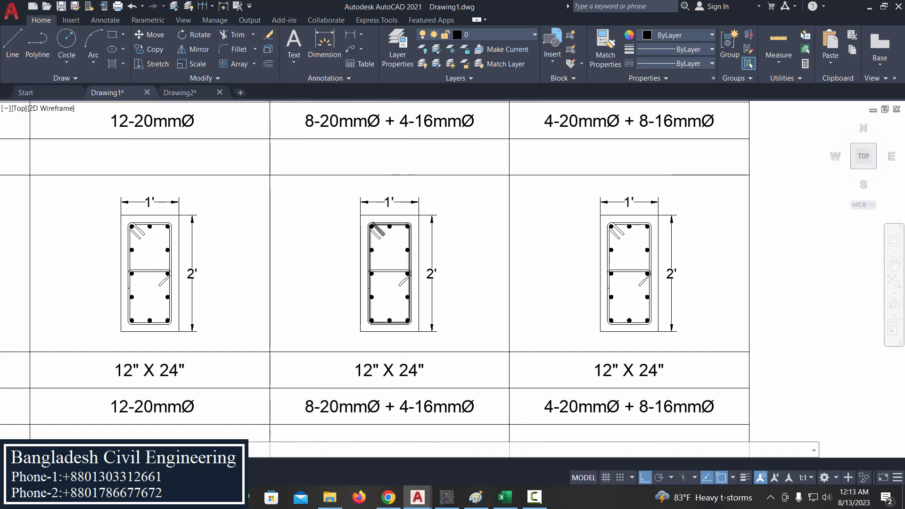
scroll(463, 263, "down", 4)
scroll(330, 192, "up", 4)
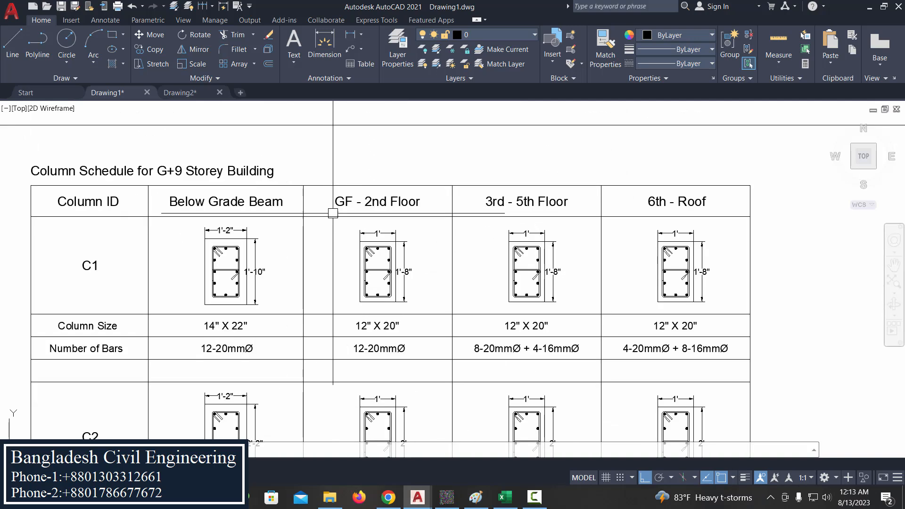
scroll(339, 239, "down", 2)
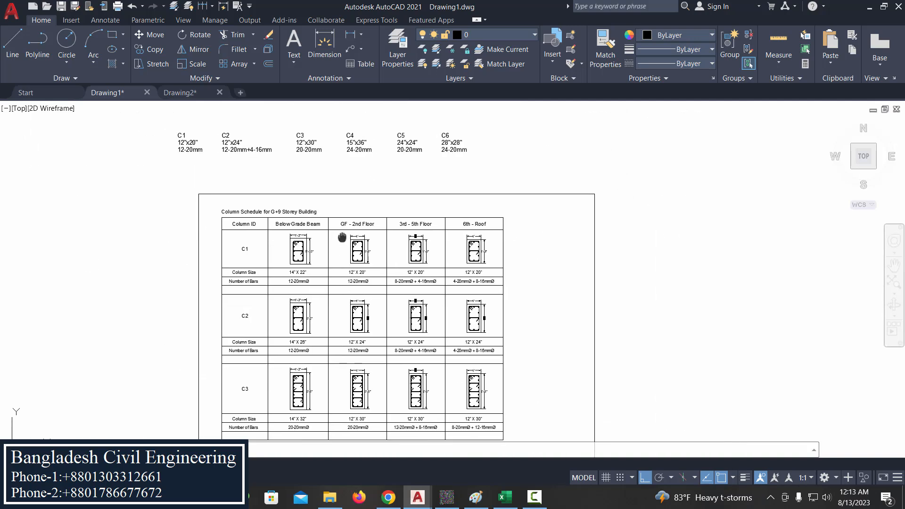
middle_click_drag(340, 240, 339, 187)
scroll(340, 234, "down", 1)
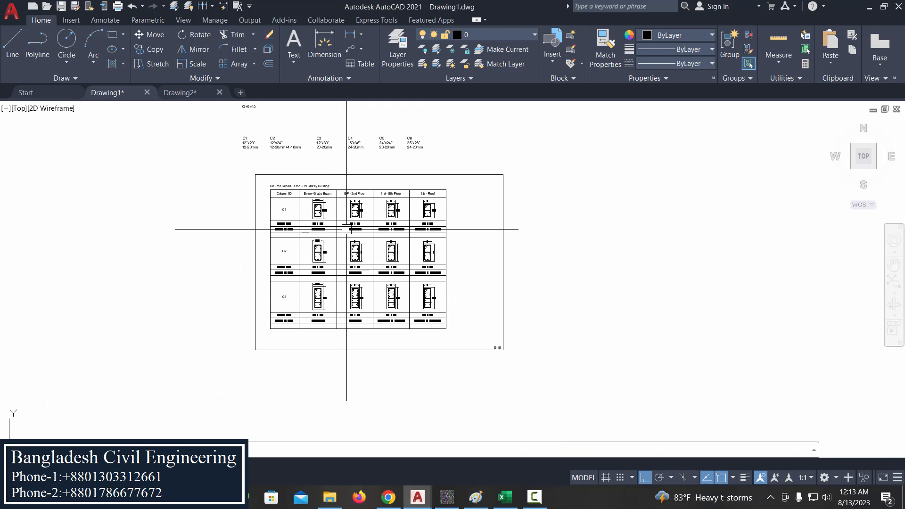
scroll(295, 145, "up", 4)
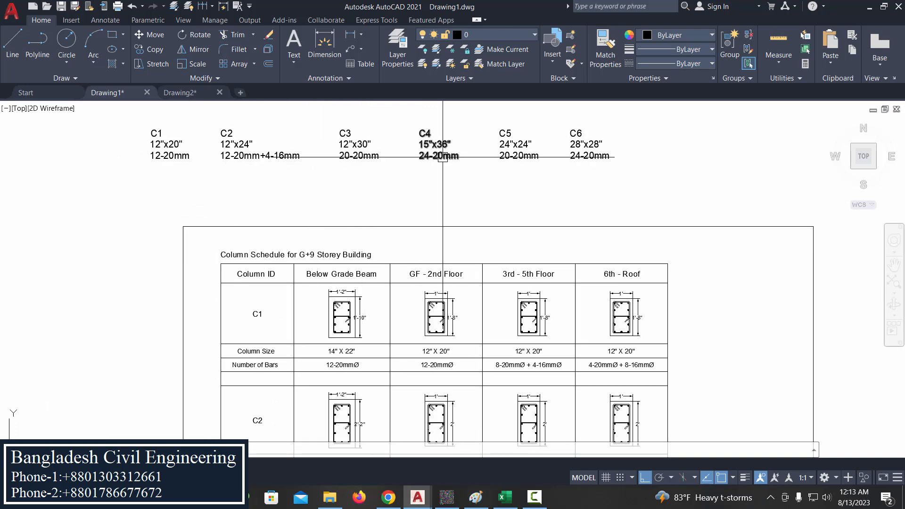
Step: Move the complete column schedule sheet horizontally to the left, out from under the C1–C6 notes
scroll(293, 141, "down", 3)
scroll(190, 168, "up", 1)
left_click(202, 168)
scroll(202, 168, "down", 3)
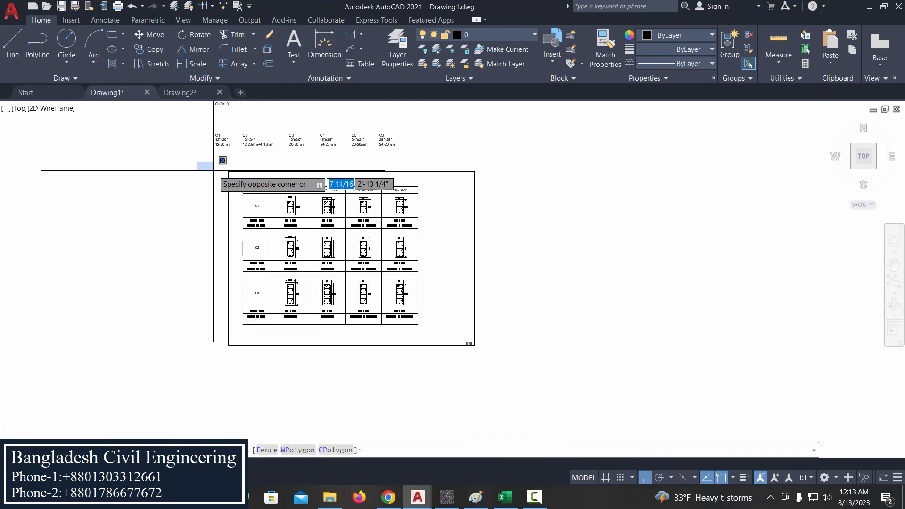
left_click(465, 330)
left_click(148, 35)
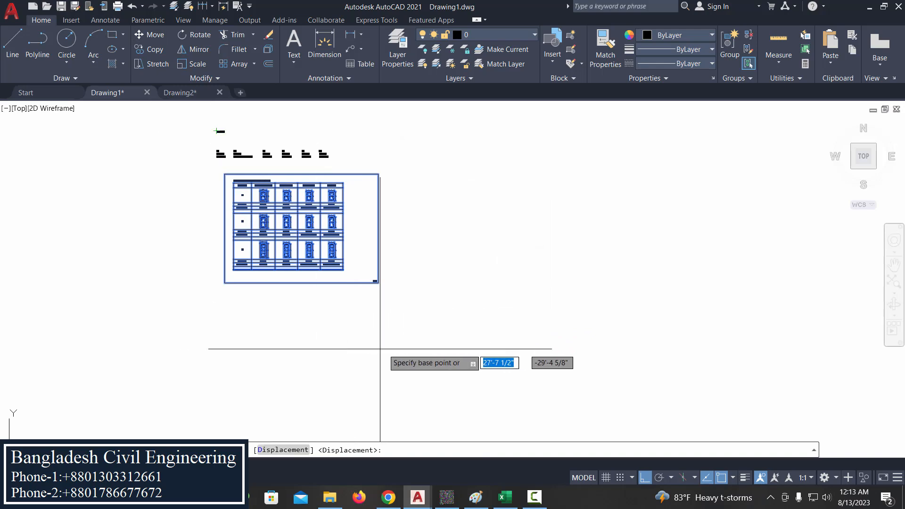
left_click(387, 353)
left_click(202, 354)
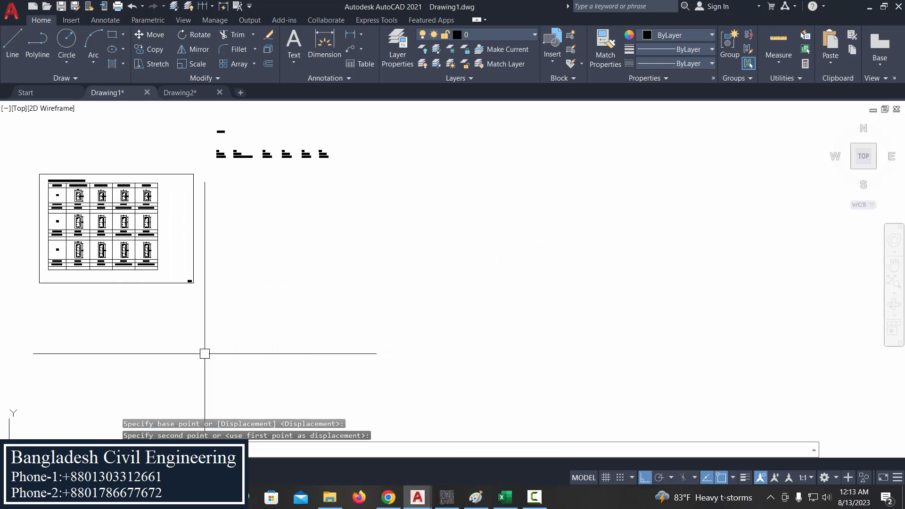
Step: Arrange the Excel schedule in a smaller window beside the AutoCAD drawing and bring the C4, C5 and C6 notes into view
left_click(511, 494)
double_click(287, 8)
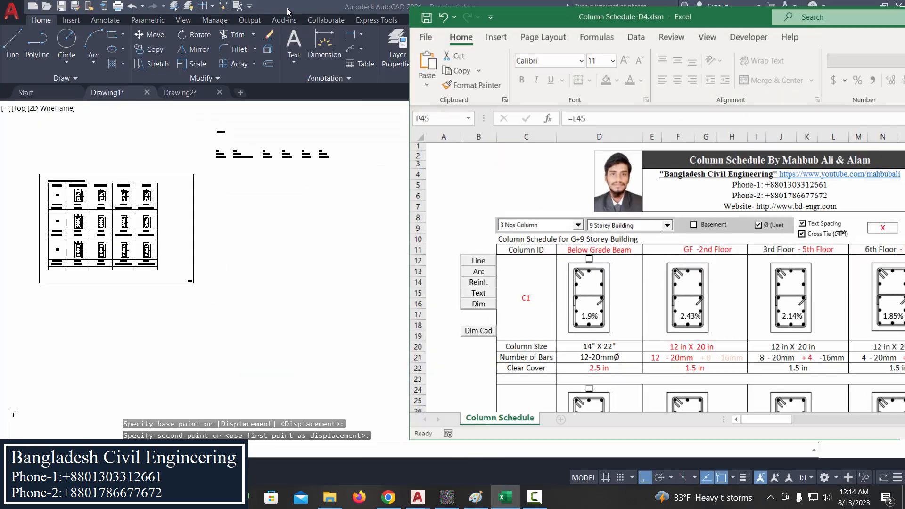
scroll(316, 140, "up", 1)
scroll(259, 149, "up", 3)
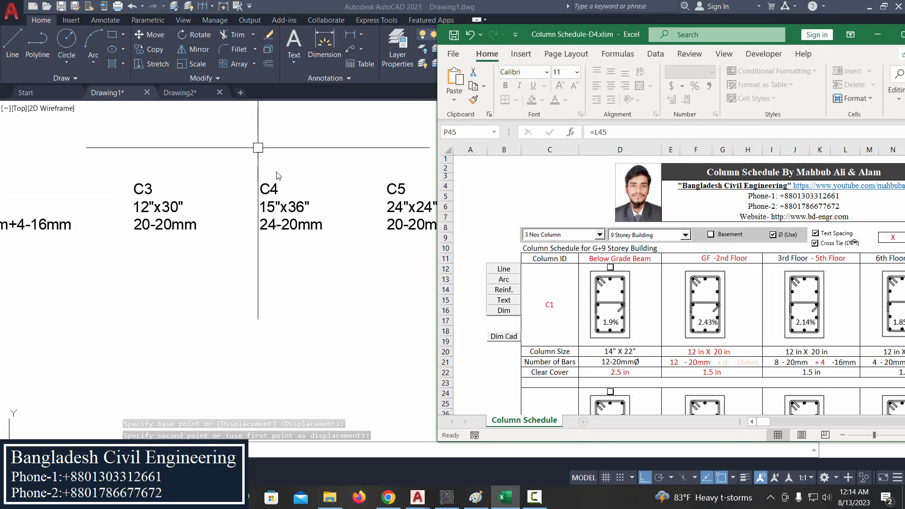
scroll(299, 182, "down", 1)
left_click(299, 182)
scroll(298, 202, "up", 2)
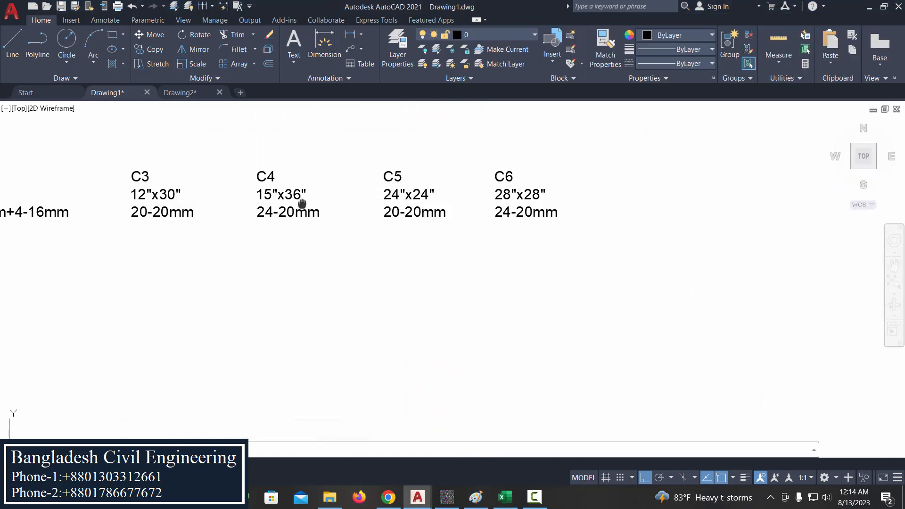
mouse_move(423, 302)
middle_mouse_down()
mouse_move(272, 269)
mouse_move(206, 275)
mouse_move(181, 264)
middle_mouse_up()
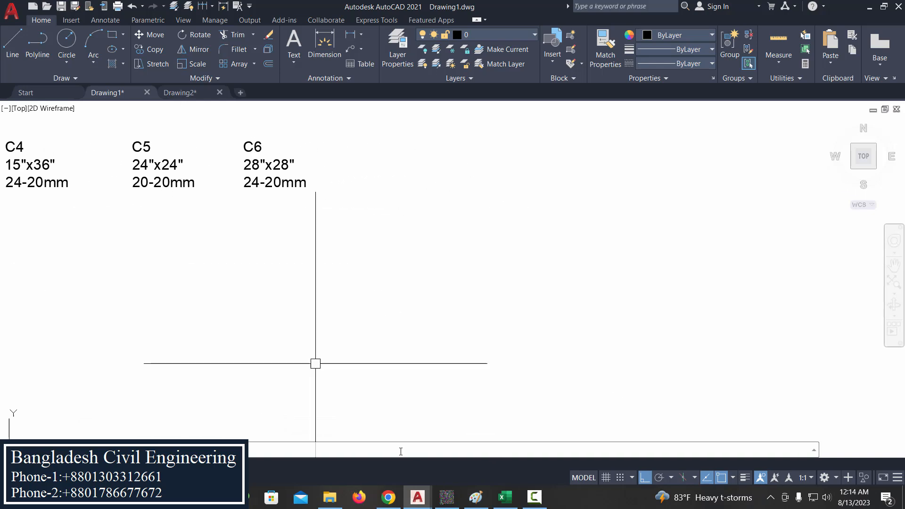
Step: Switch to the Excel schedule and set the first column ID number to 4 so the rows cover C4 to C6
left_click(505, 497)
left_click(552, 295)
type("4")
key("Return")
scroll(593, 333, "down", 1)
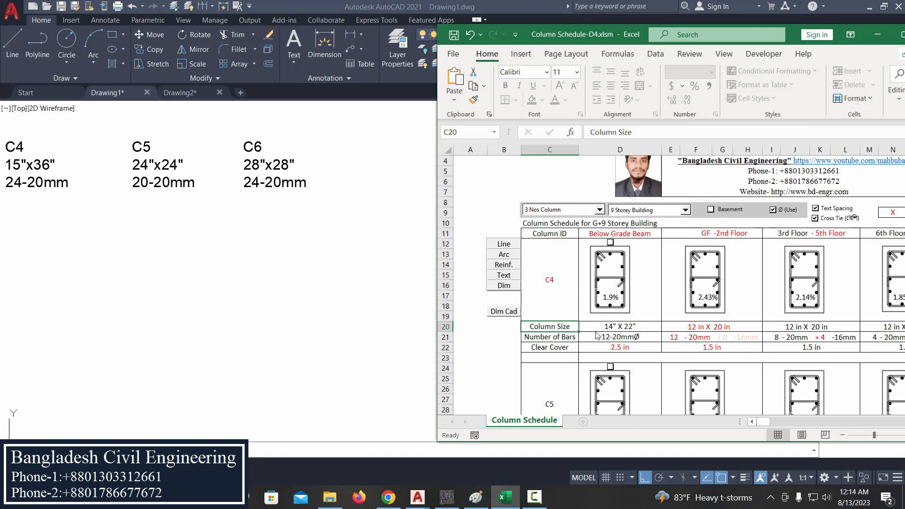
Step: Set C4's GF–2nd Floor size to 15 in × 36 in and its reinforcement to 24 bars of 20mm
left_click(692, 330)
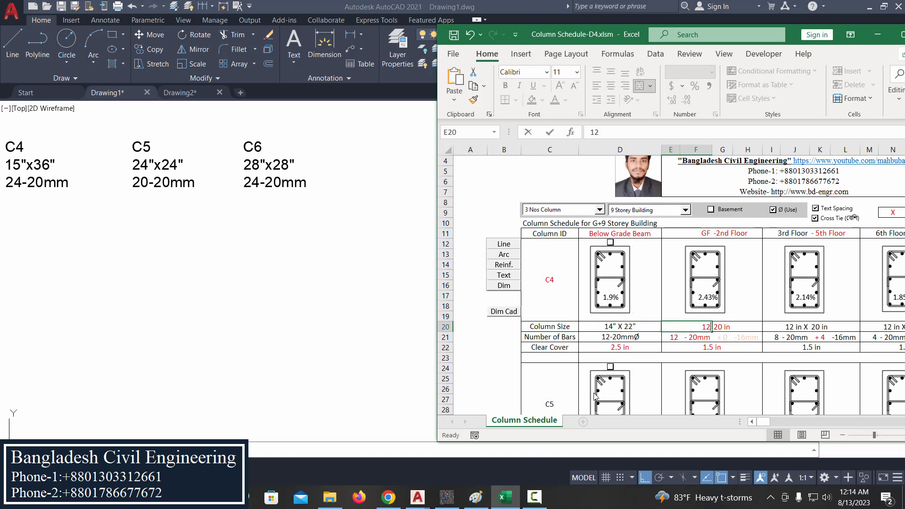
key("BackSpace")
key("BackSpace")
type("15")
key("Tab")
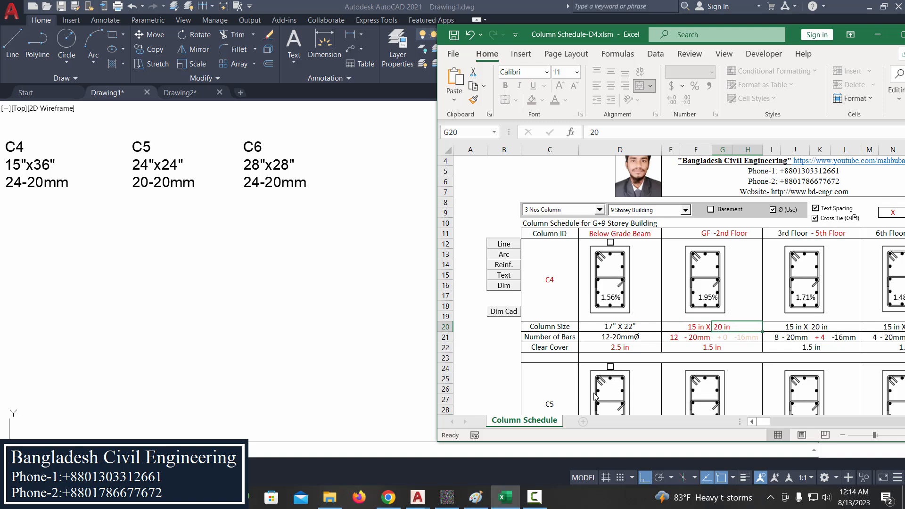
type("36")
key("Return")
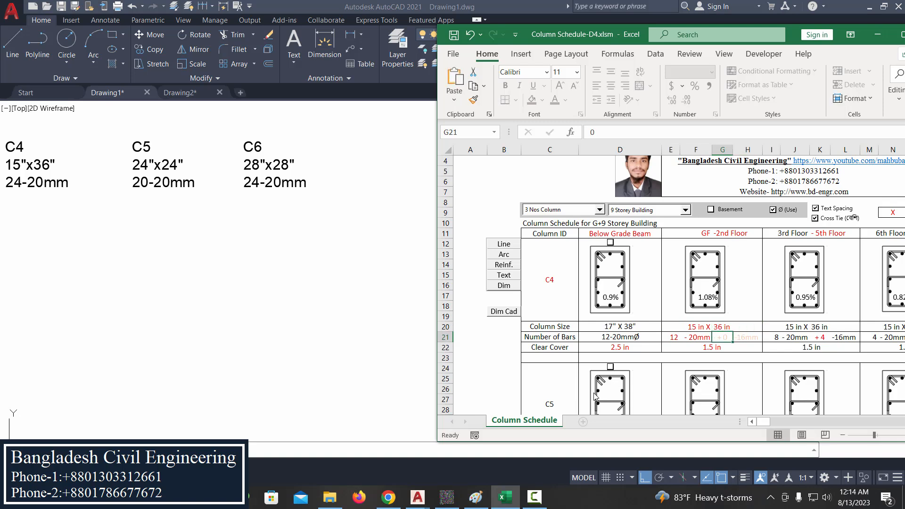
type("24")
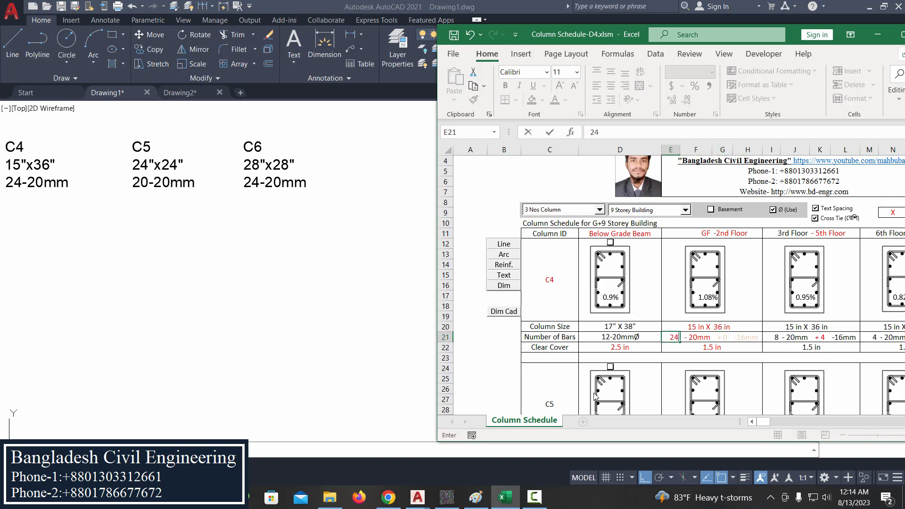
key("Tab")
Step: Set C5's GF–2nd Floor width to 24 in and its number of 20mm bars to 20
key("Down")
key("Down")
key("Down")
key("Down")
key("Down")
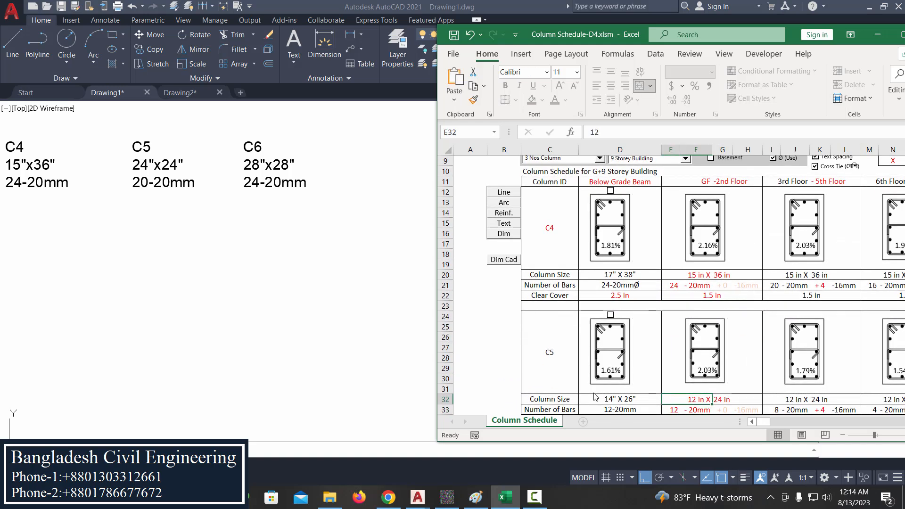
type("24")
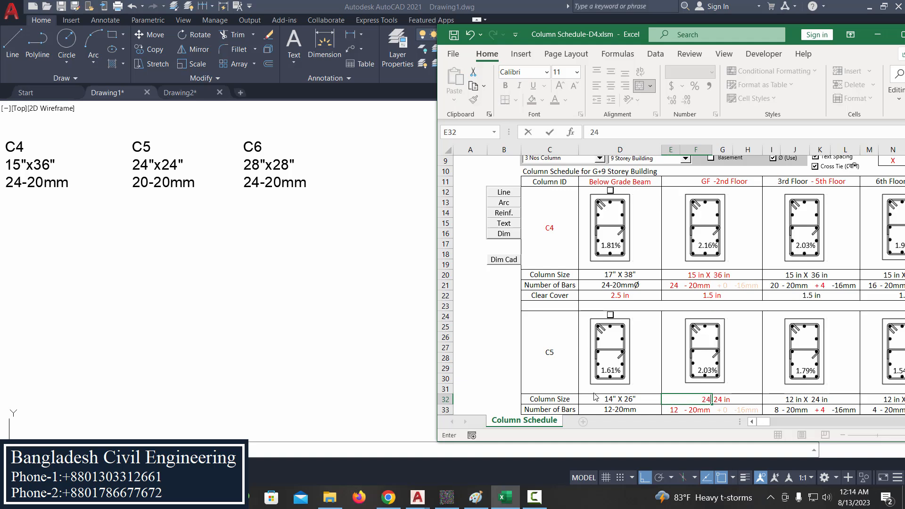
key("Tab")
key("Down")
key("Down")
key("Down")
key("Down")
key("Down")
key("Down")
key("Down")
key("Down")
key("Down")
key("Down")
key("Down")
key("Down")
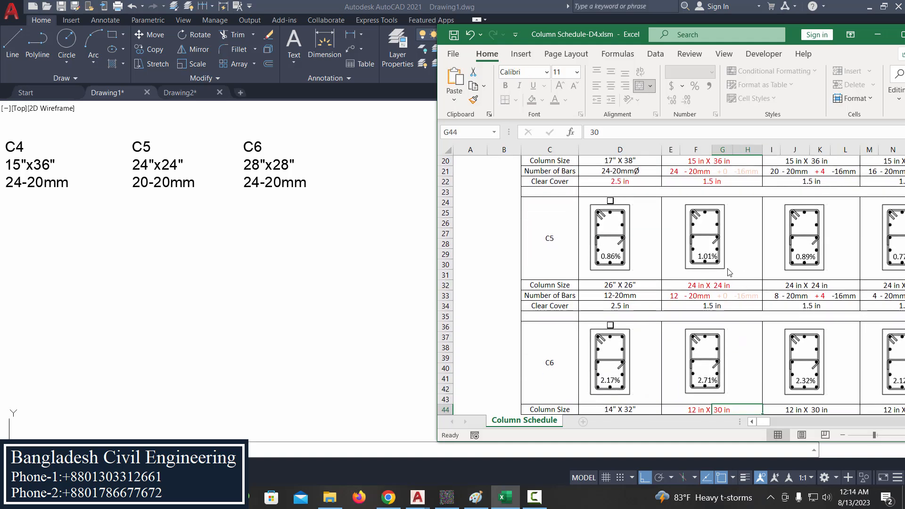
left_click(678, 295)
type("2")
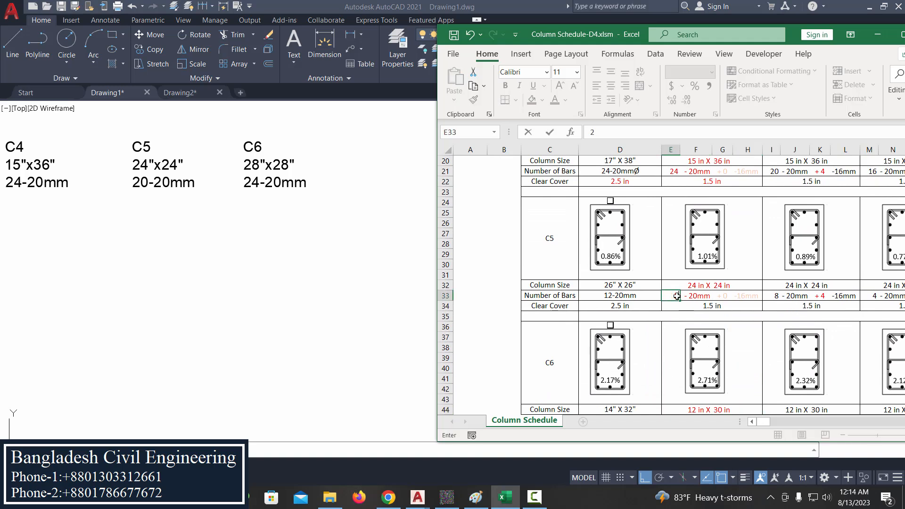
type("0")
key("Return")
Step: Set C6's GF–2nd Floor size to 28 in × 28 in and its number of 20mm bars to 24
scroll(677, 296, "down", 3)
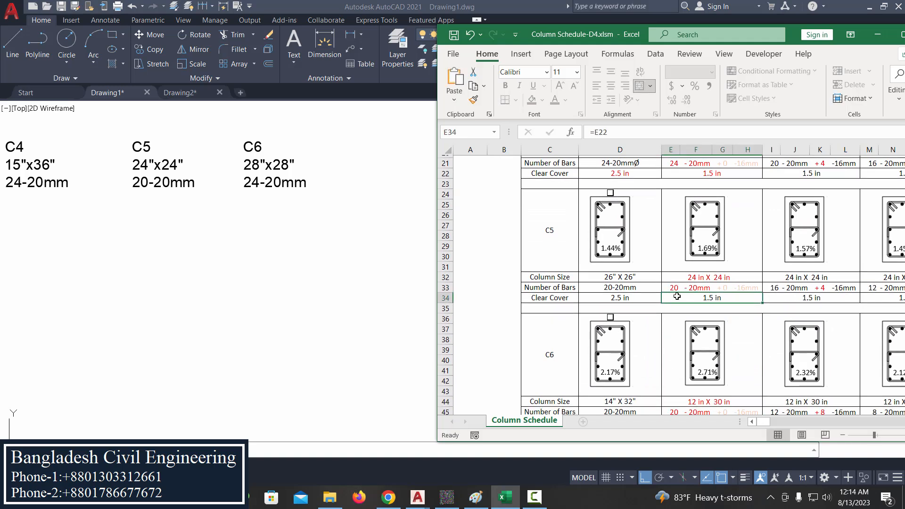
left_click(686, 317)
type("28")
key("Tab")
type("2")
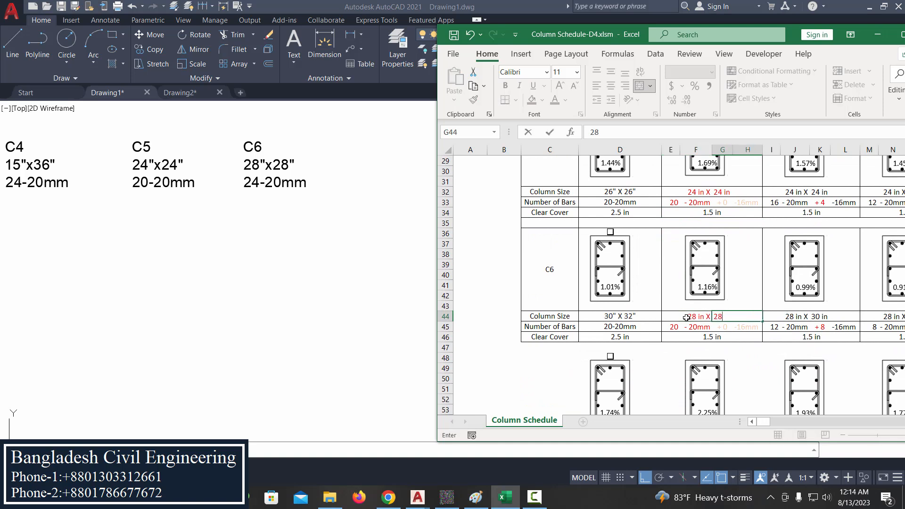
key("Down")
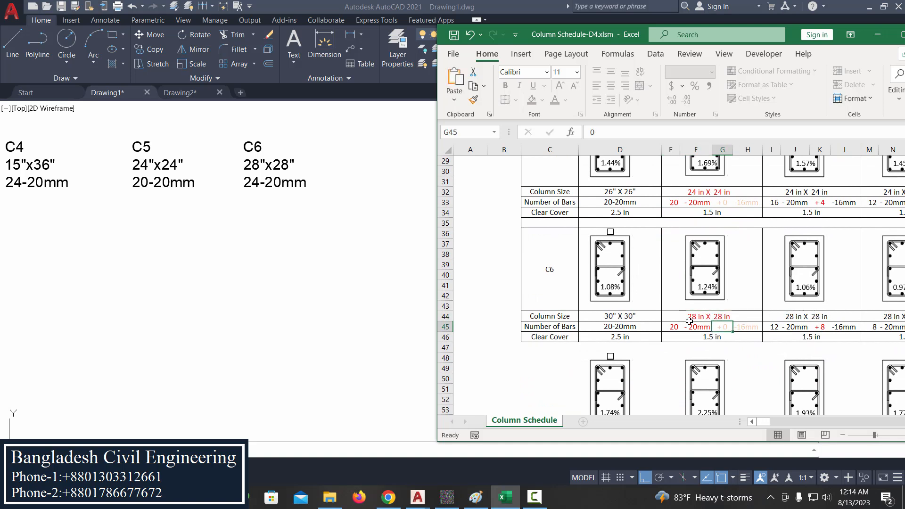
type("24")
key("Tab")
Step: Maximize the Excel window and set C4's 16mm bar count to 8 for 3rd–5th Floor and 16 for 6th Floor–Roof
double_click(616, 35)
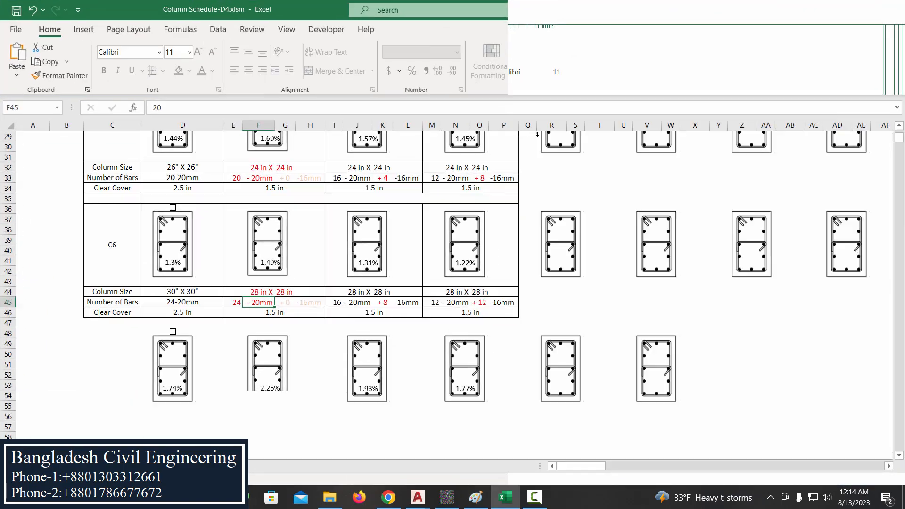
scroll(297, 317, "up", 9)
scroll(297, 317, "down", 2)
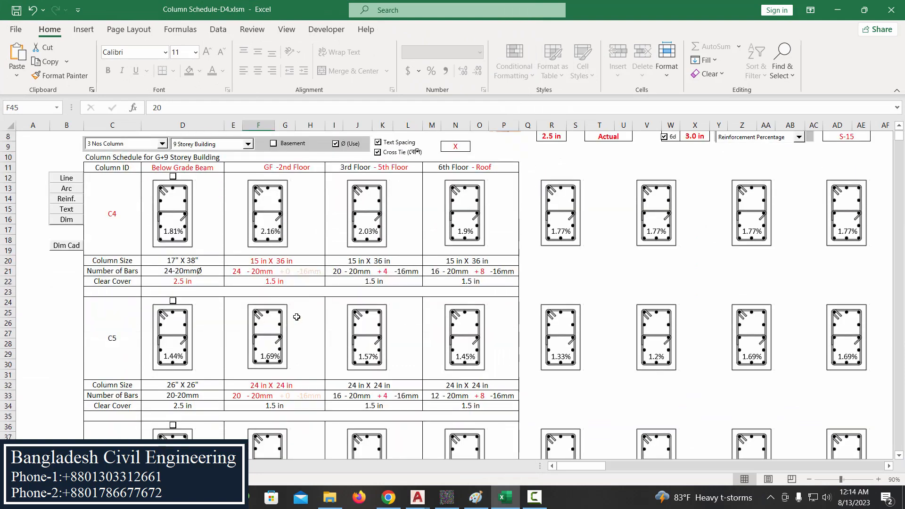
left_click(385, 273)
key("BackSpace")
type("8")
key("Right")
key("Right")
key("Right")
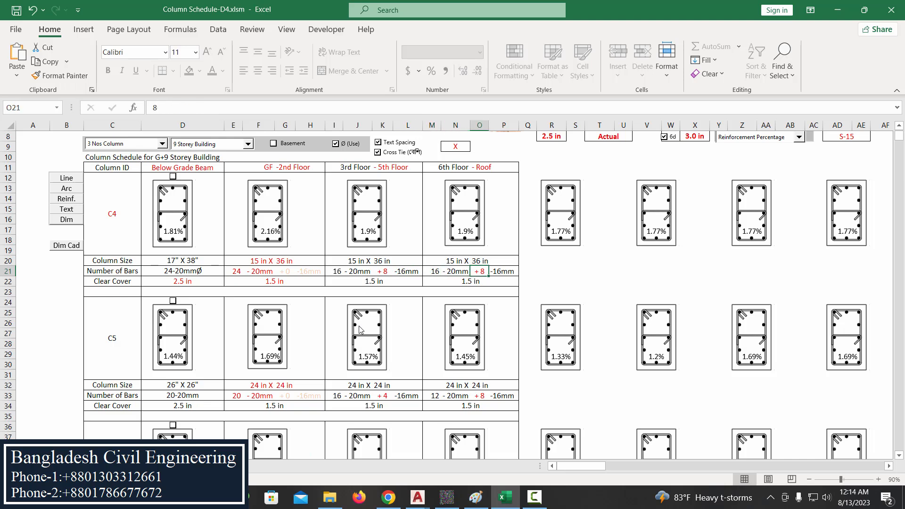
type("16")
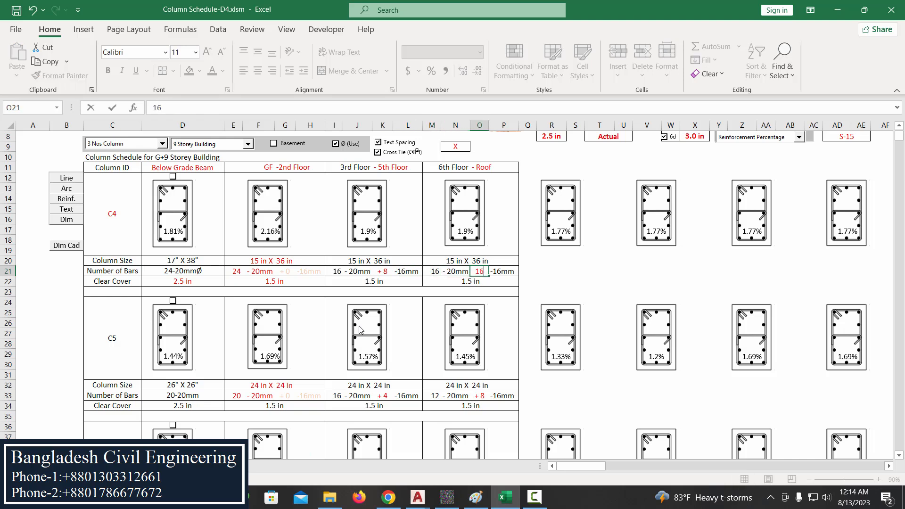
key("Up")
Step: Review the column reinforcement percentages in the CSA.png image, and set C5's 3rd–5th Floor 16mm bar count to 8 in Excel
scroll(354, 330, "down", 2)
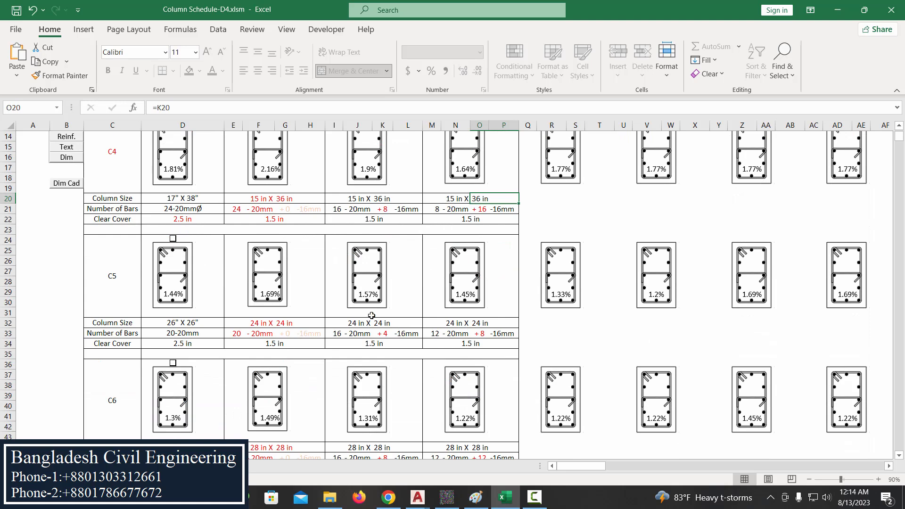
left_click(379, 335)
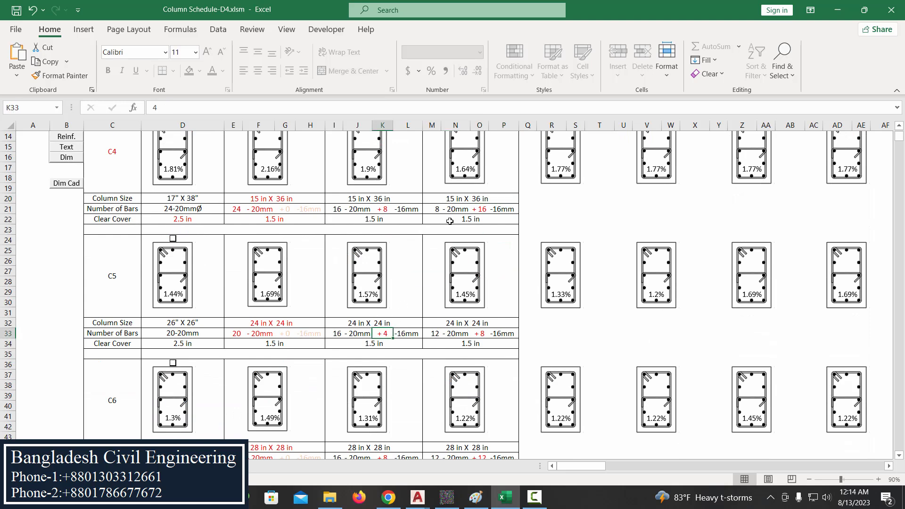
scroll(450, 221, "up", 2)
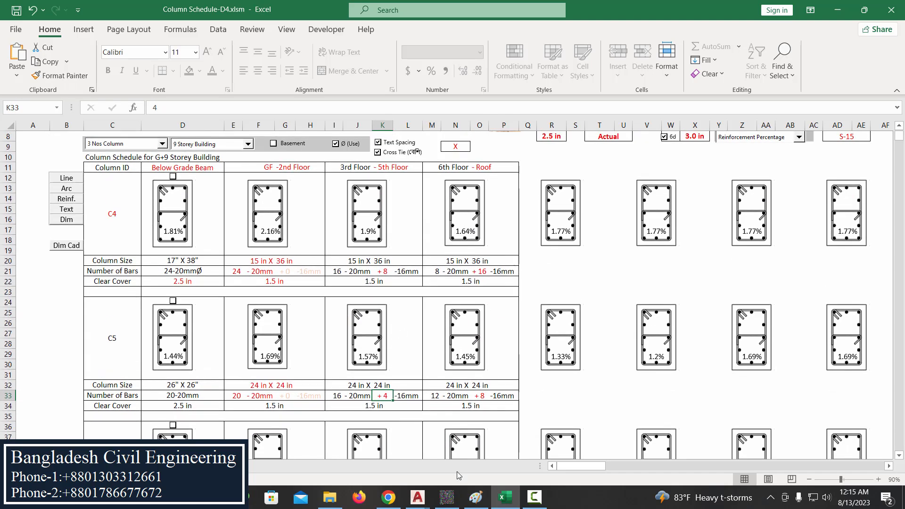
left_click(470, 502)
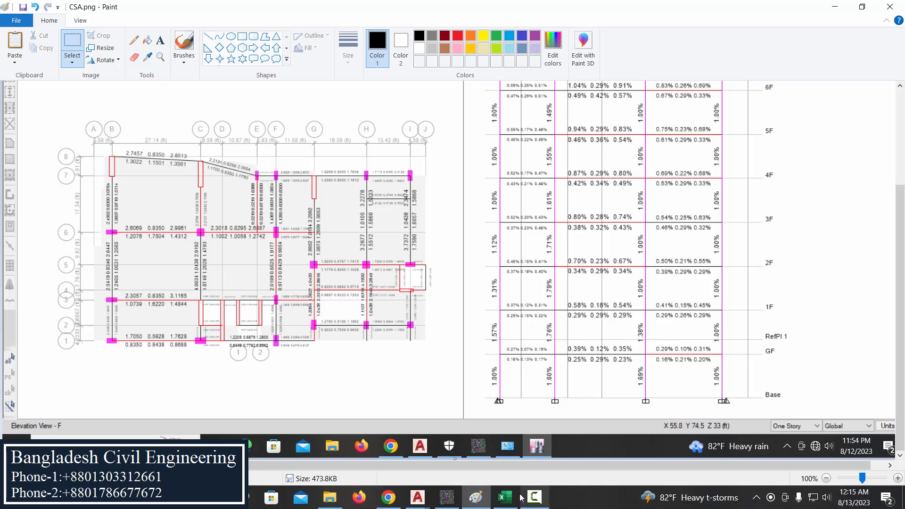
mouse_move(506, 498)
left_click(500, 438)
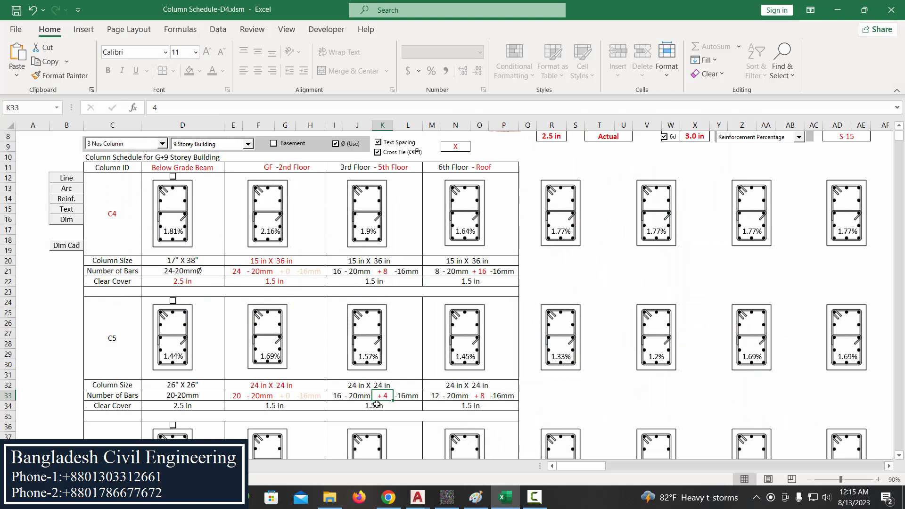
type("8")
Step: Set C5's 16mm bar count for 6th Floor–Roof to 12
key("Right")
key("Right")
key("Right")
key("Right")
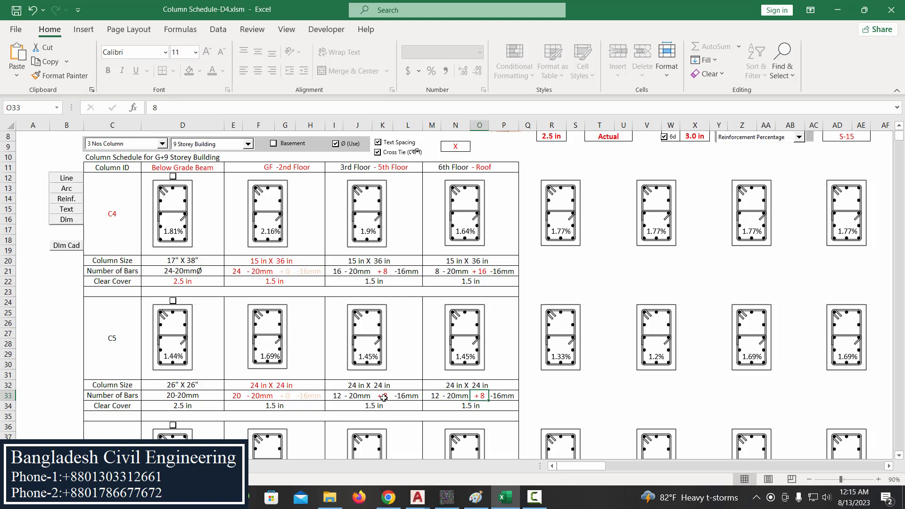
type("16")
key("Up")
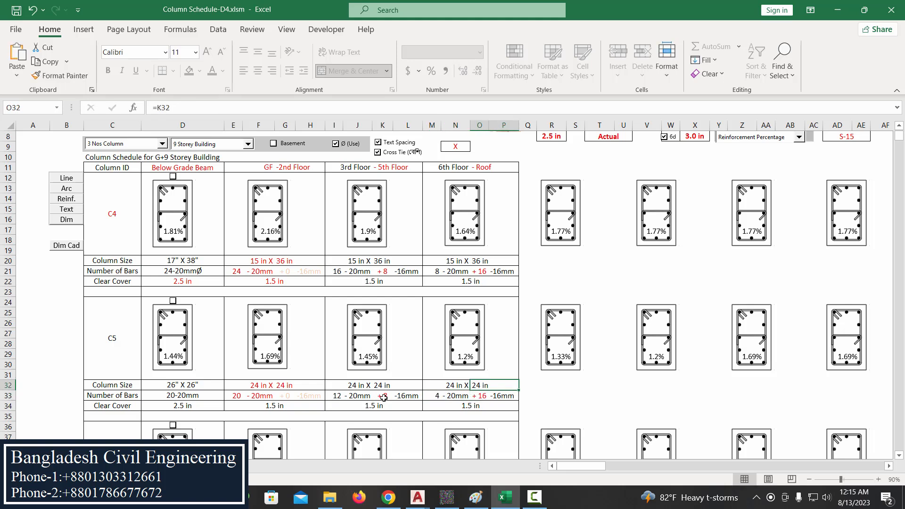
key("Down")
type("12")
key("Right")
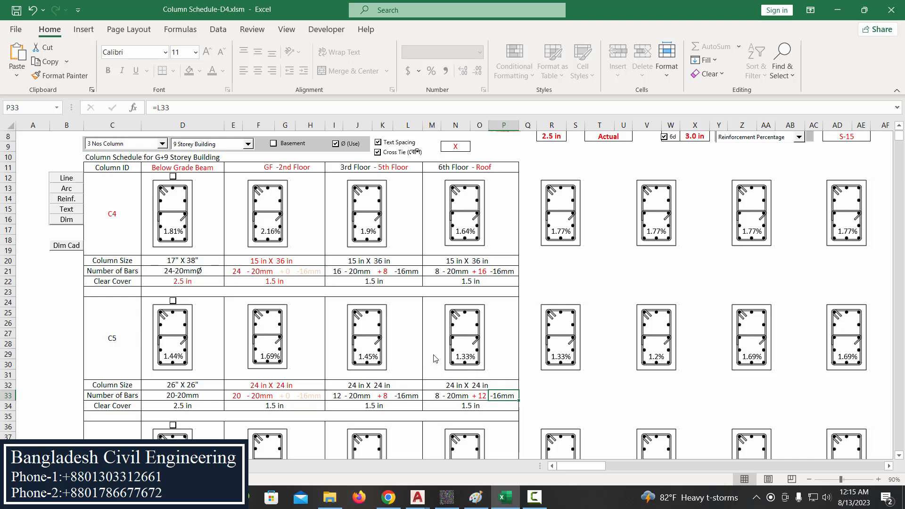
Step: Review C6's bar counts for 3rd–5th Floor and 6th Floor–Roof
scroll(394, 374, "down", 5)
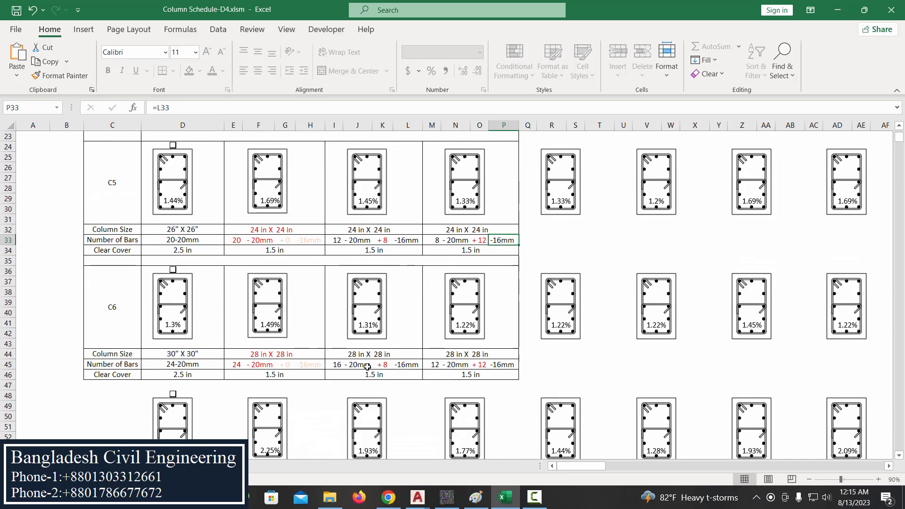
left_click(386, 368)
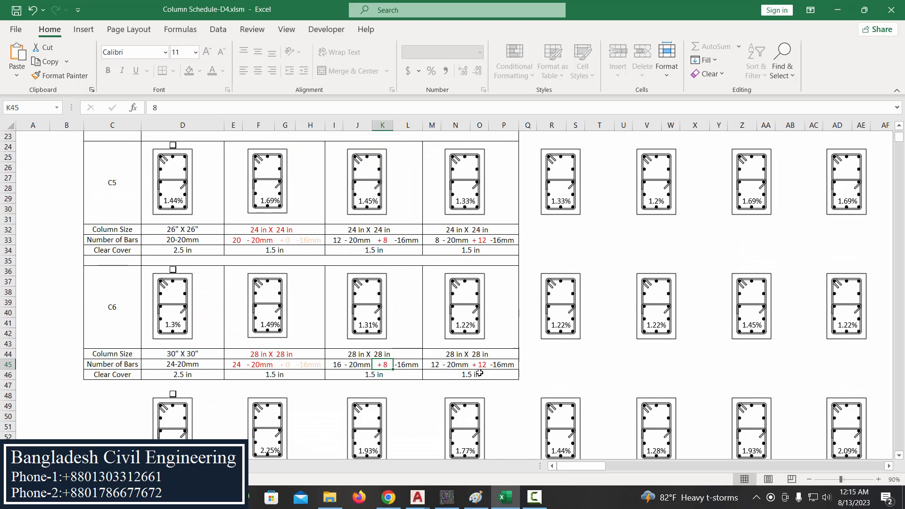
scroll(386, 357, "up", 7)
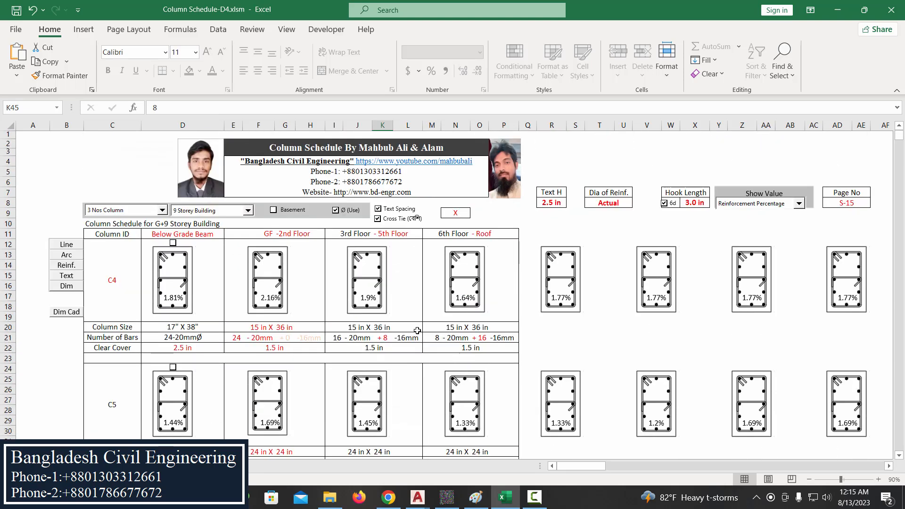
Step: Switch to AutoCAD's Drawing1 and move the whole C1–C3 schedule sheet horizontally to the left, away from the column notes
left_click(418, 498)
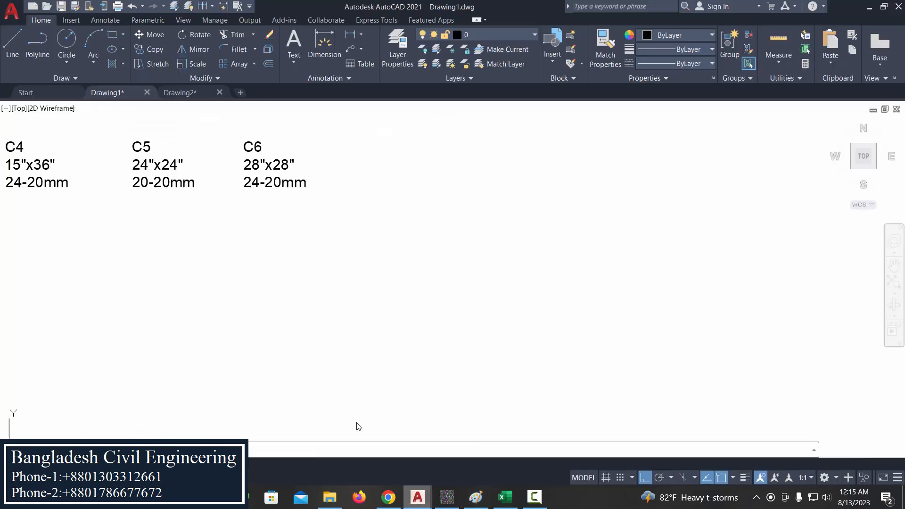
scroll(184, 365, "up", 1)
middle_click_drag(183, 365, 370, 272)
left_click(525, 356)
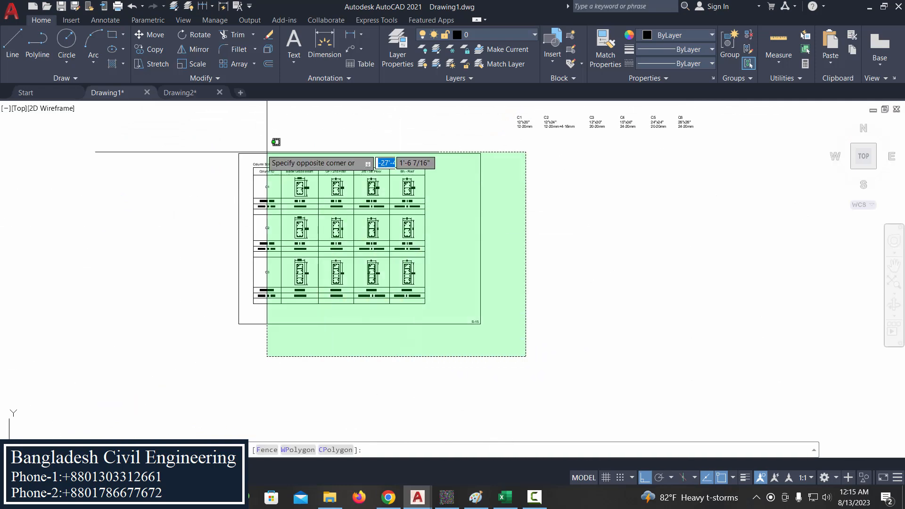
left_click(211, 137)
left_click(150, 35)
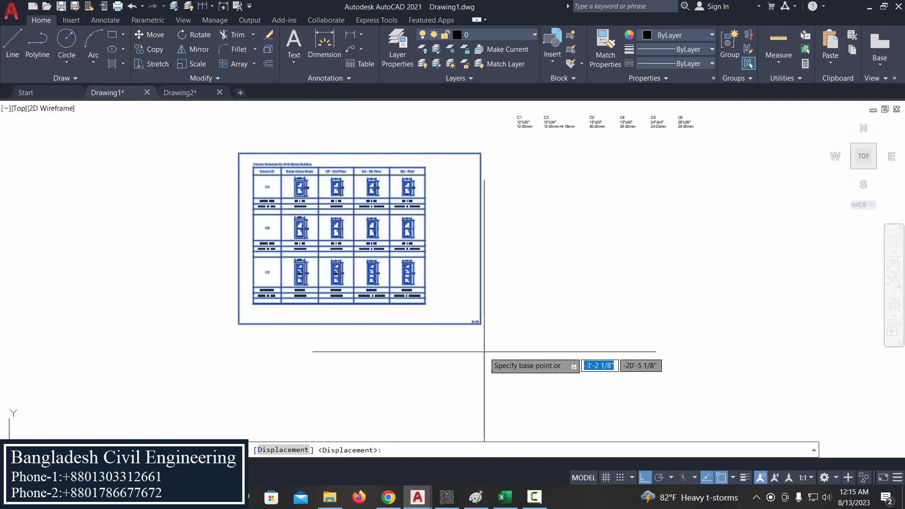
left_click(481, 349)
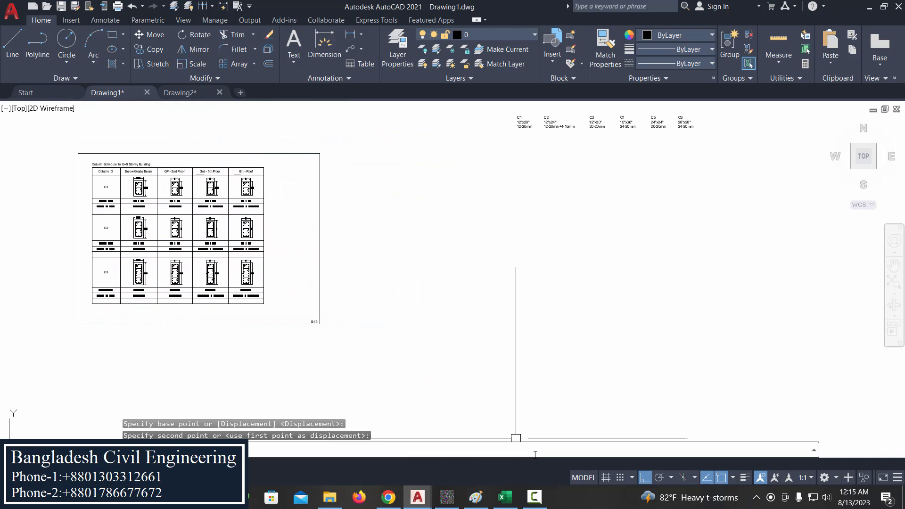
Step: Export the C4–C6 schedule's lines, arcs, reinforcement, text and dimensions from Excel into AutoCAD's Drawing1
left_click(505, 497)
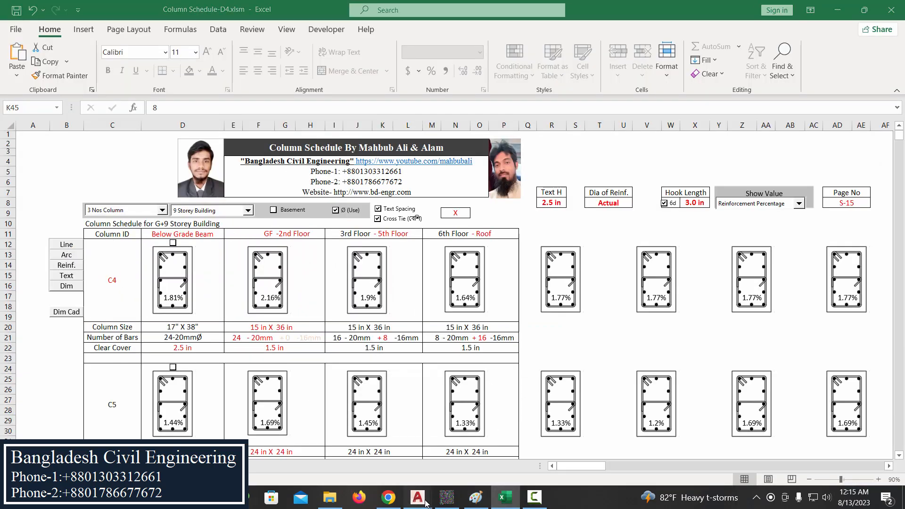
mouse_move(418, 497)
left_click(354, 443)
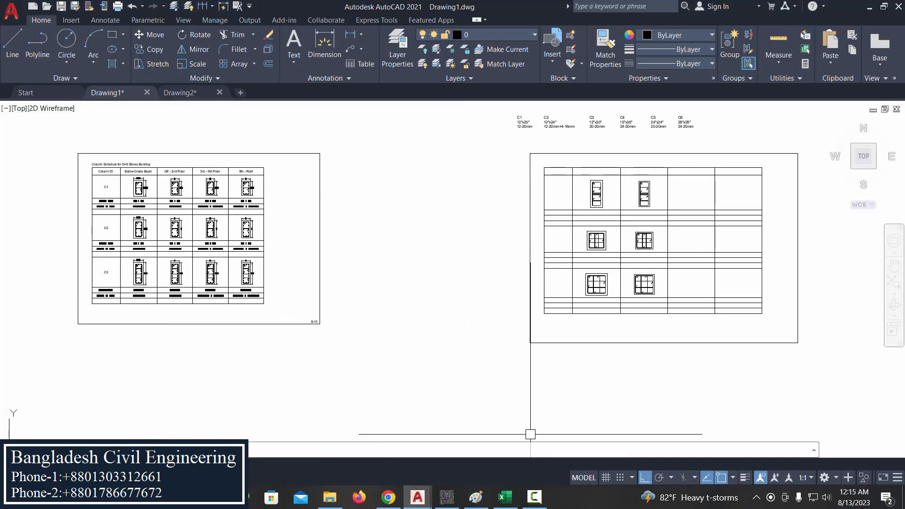
left_click(505, 498)
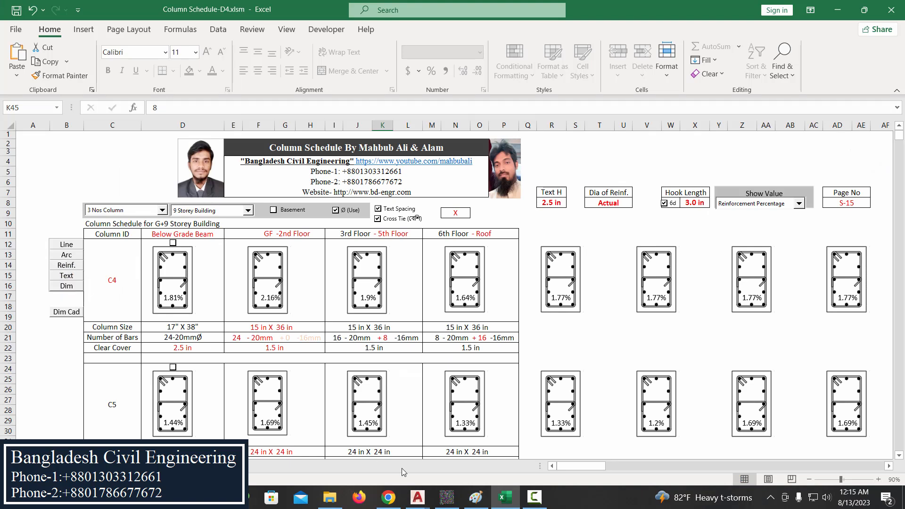
mouse_move(418, 497)
left_click(368, 448)
Step: Examine the exported C4, C5 and C6 sections for Below Grade Beam and GF–2nd Floor, including bars, ties and dimensions
scroll(554, 267, "up", 5)
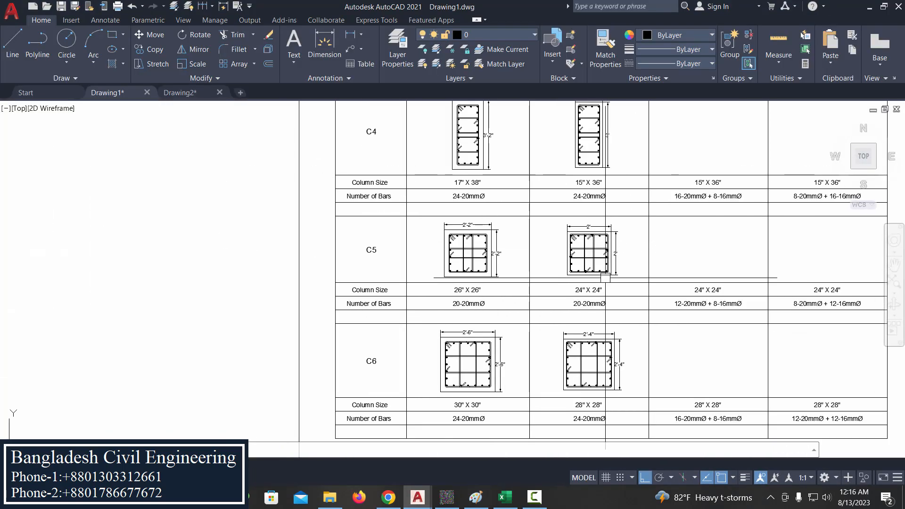
scroll(596, 351, "up", 5)
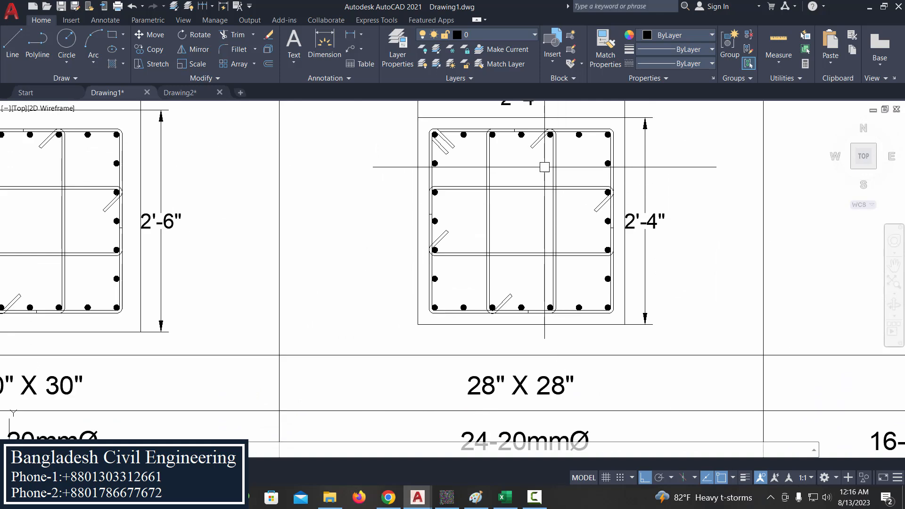
scroll(491, 253, "down", 4)
middle_click_drag(419, 305, 440, 267)
scroll(519, 269, "up", 2)
middle_click_drag(513, 224, 520, 444)
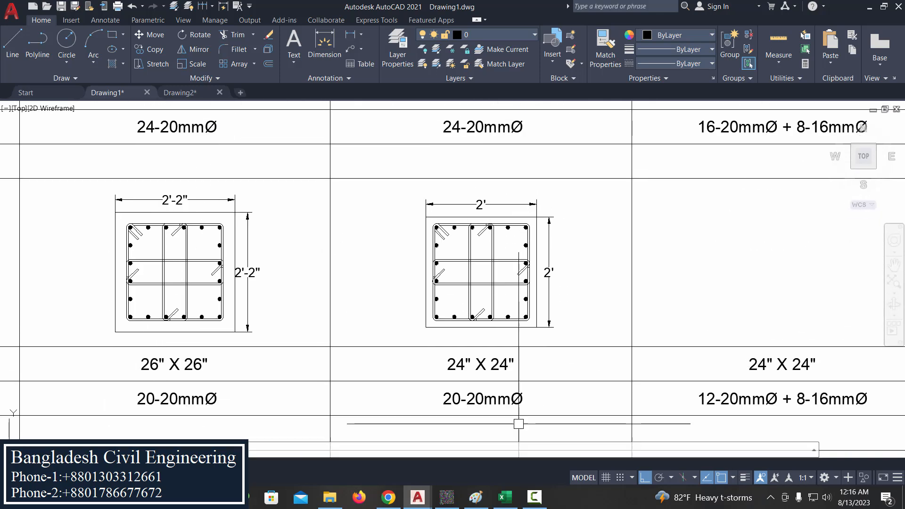
scroll(486, 255, "down", 4)
scroll(503, 172, "up", 3)
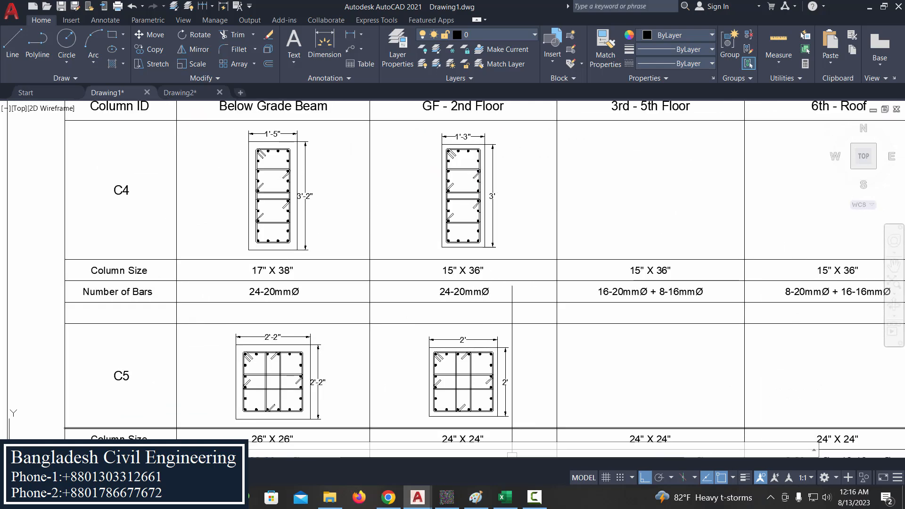
Step: Glance at the Excel schedule, and check in Drawing1 the text height of C4's GF–2nd Floor size and bar labels
left_click(508, 503)
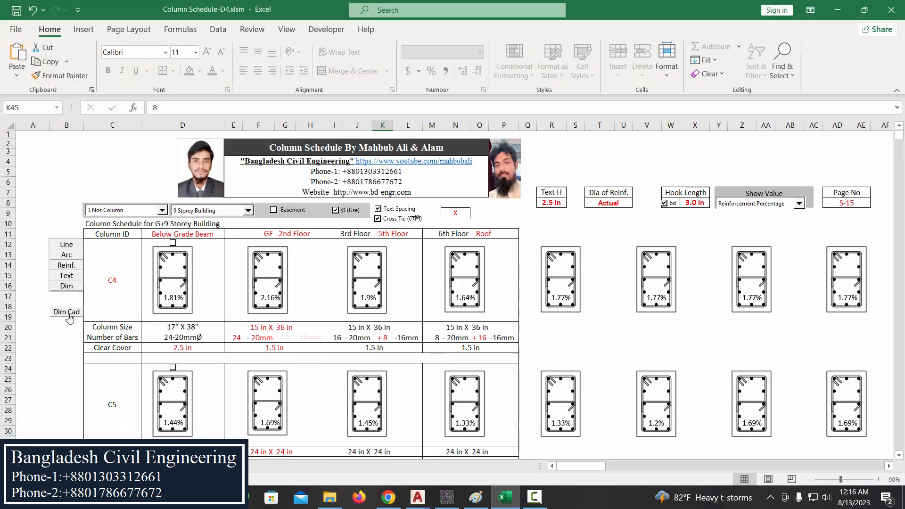
scroll(329, 281, "down", 1)
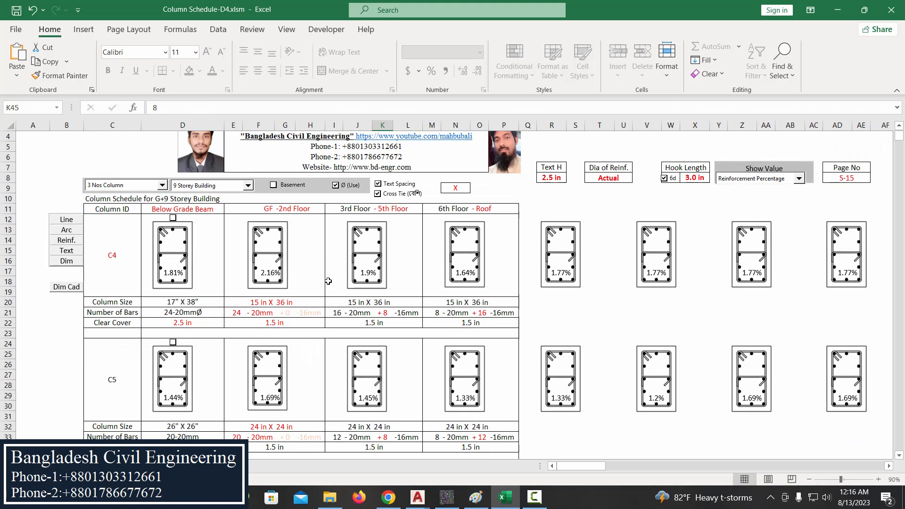
mouse_move(417, 497)
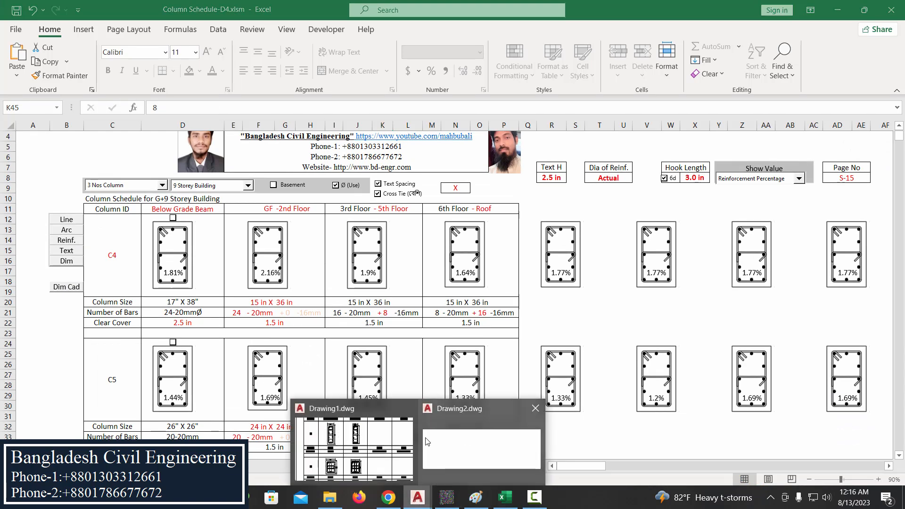
left_click(353, 448)
scroll(426, 272, "up", 3)
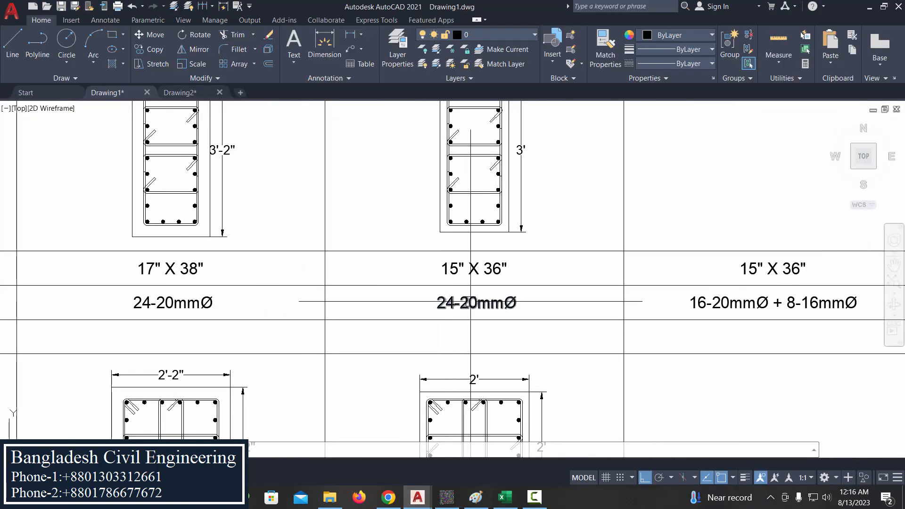
left_click(470, 291)
left_click(473, 268)
key("ctrl+shift+p")
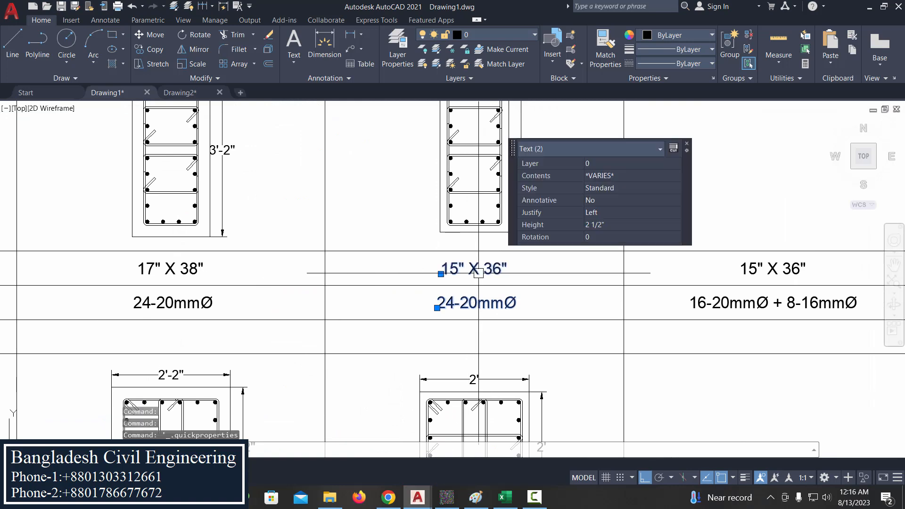
left_click(613, 224)
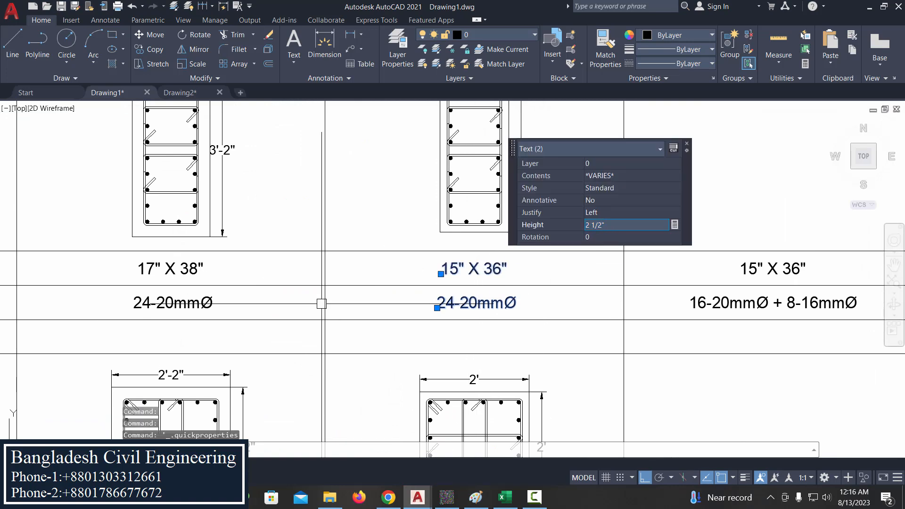
key("Escape")
Step: Inspect the dimensions around C5's GF–2nd Floor section in the exported schedule
scroll(415, 304, "down", 5)
middle_click_drag(416, 304, 430, 264)
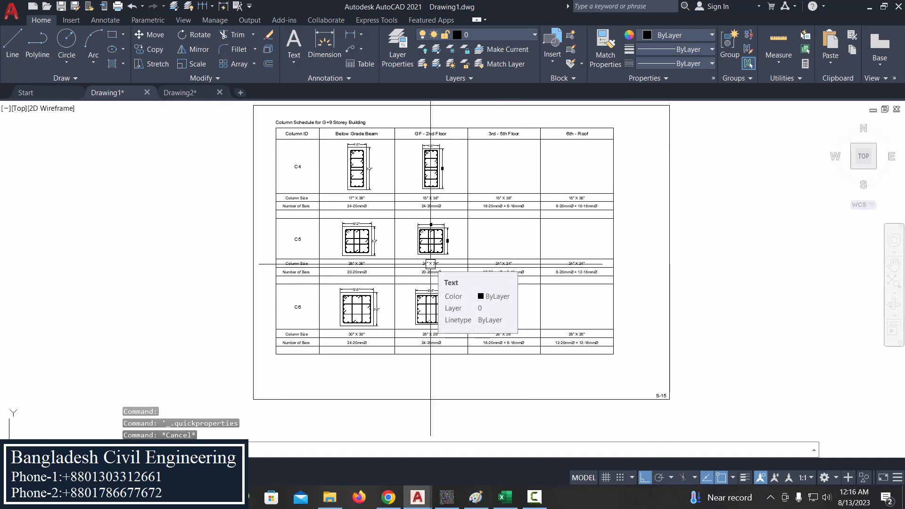
scroll(436, 244, "up", 8)
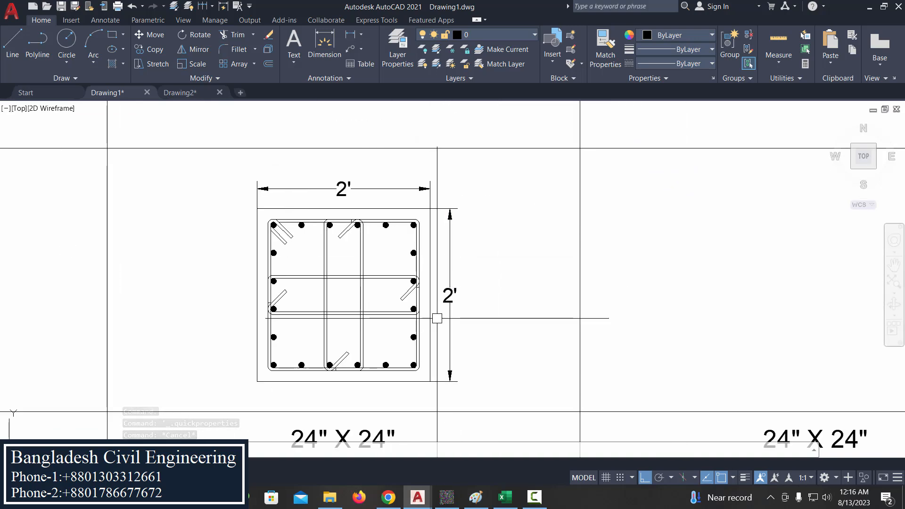
scroll(437, 317, "down", 4)
scroll(423, 236, "up", 2)
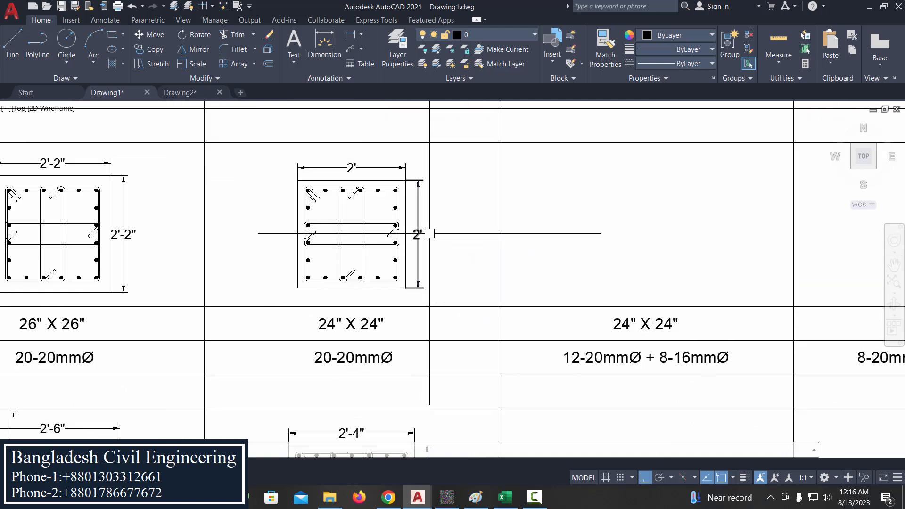
Step: Move the whole exported C4–C6 schedule sheet horizontally to the right, leaving free space beside the C1–C3 sheet
scroll(473, 257, "down", 5)
left_click(614, 343)
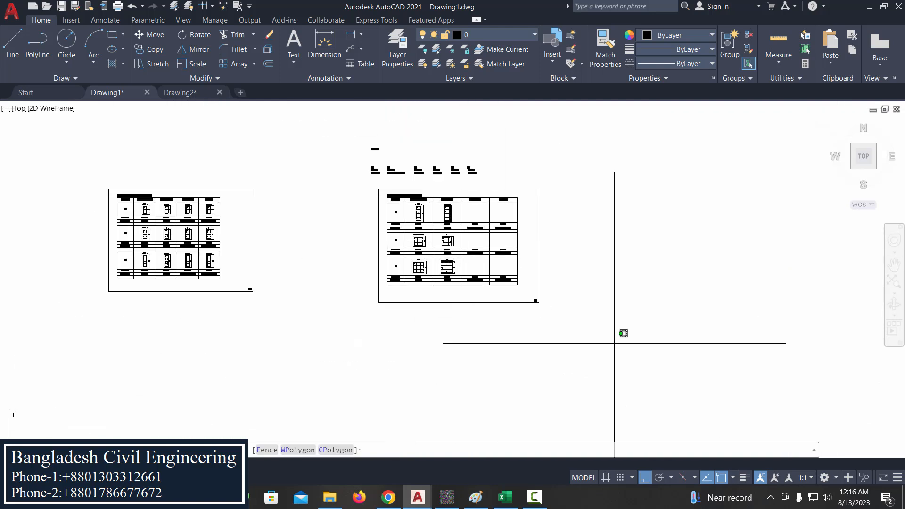
left_click(359, 189)
left_click(146, 39)
left_click(310, 130)
left_click(524, 130)
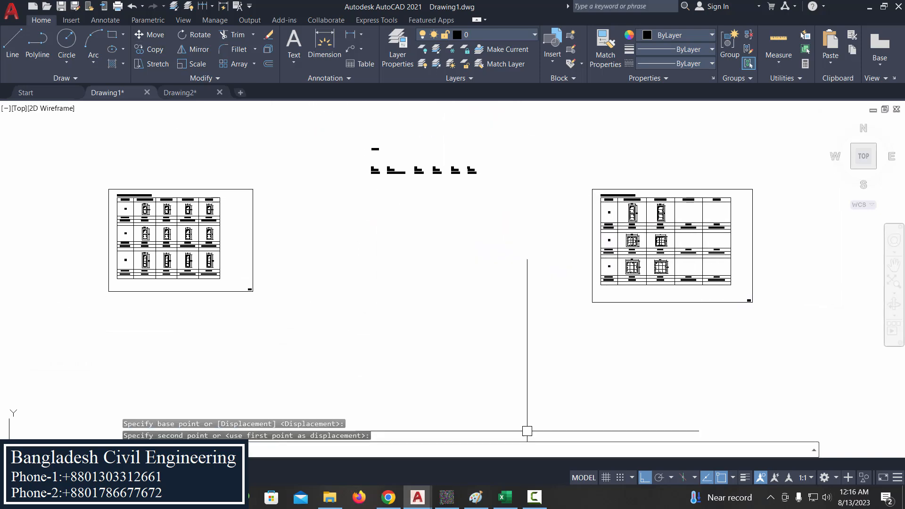
Step: Export the C4–C6 schedule from Excel into Drawing1 again without dimensions, and inspect the C5 and C6 sections
left_click(505, 497)
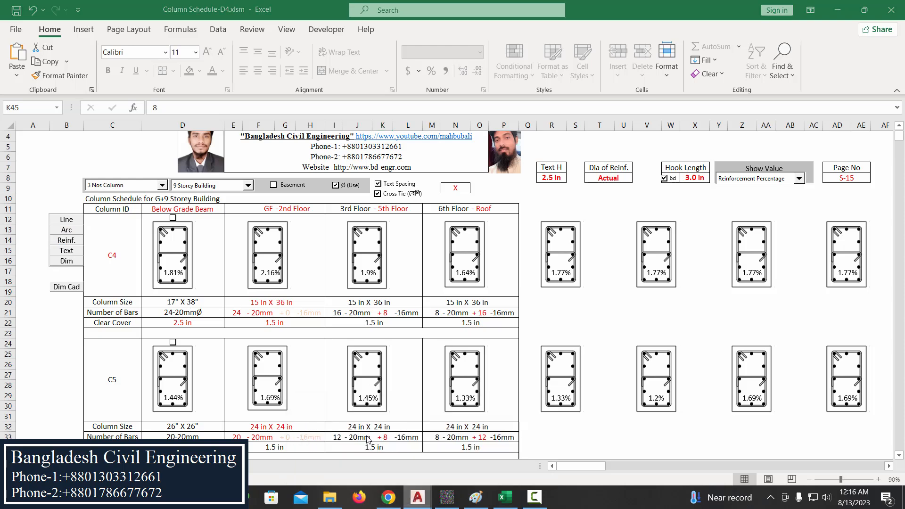
left_click(417, 497)
scroll(611, 262, "up", 5)
scroll(636, 248, "down", 5)
scroll(356, 283, "up", 6)
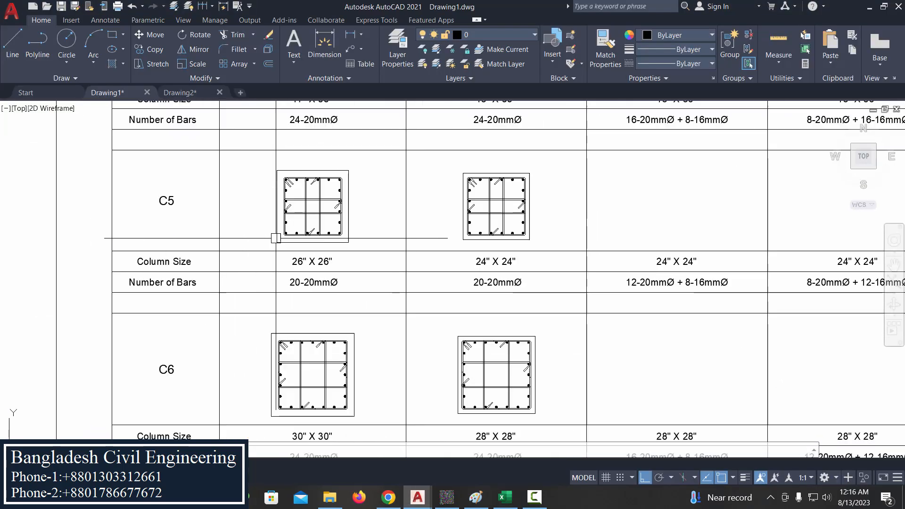
Step: Switch to Excel, send the schedule's dimensions to the exported C4–C6 sheet, and return to Drawing1
left_click(505, 498)
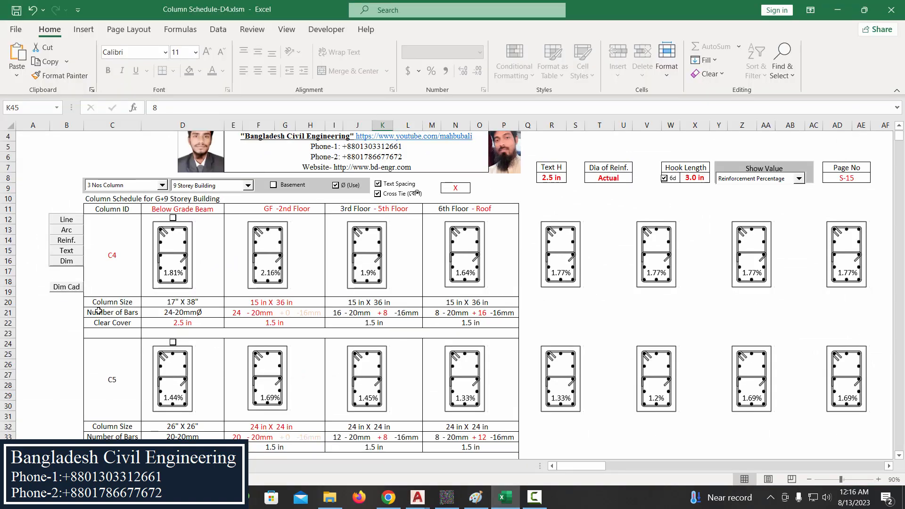
mouse_move(419, 495)
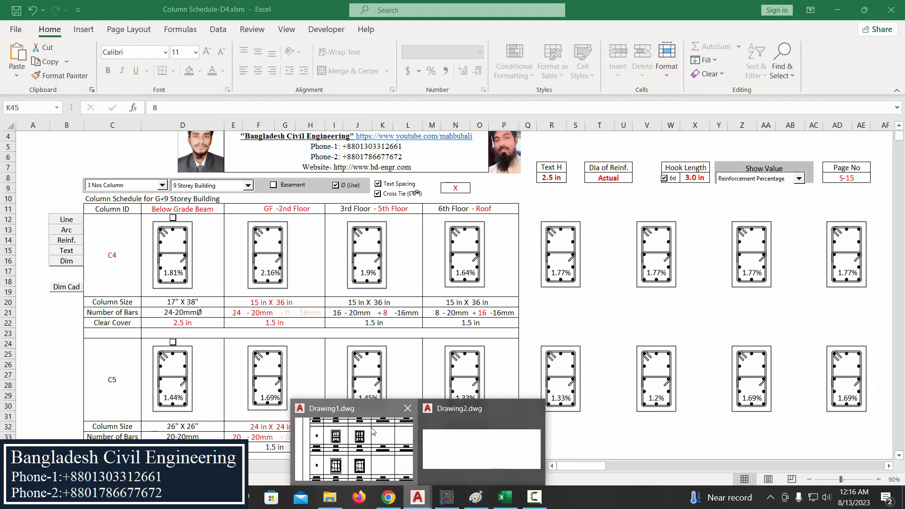
left_click(401, 446)
Step: Examine the text size of the added dimensions in the C4–C6 schedule, especially above C4's Below Grade Beam section
scroll(329, 317, "up", 8)
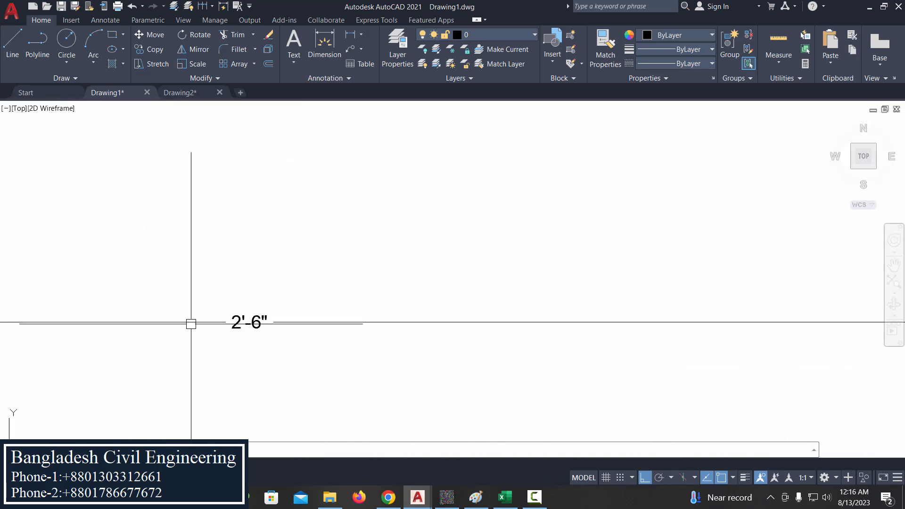
scroll(254, 317, "down", 8)
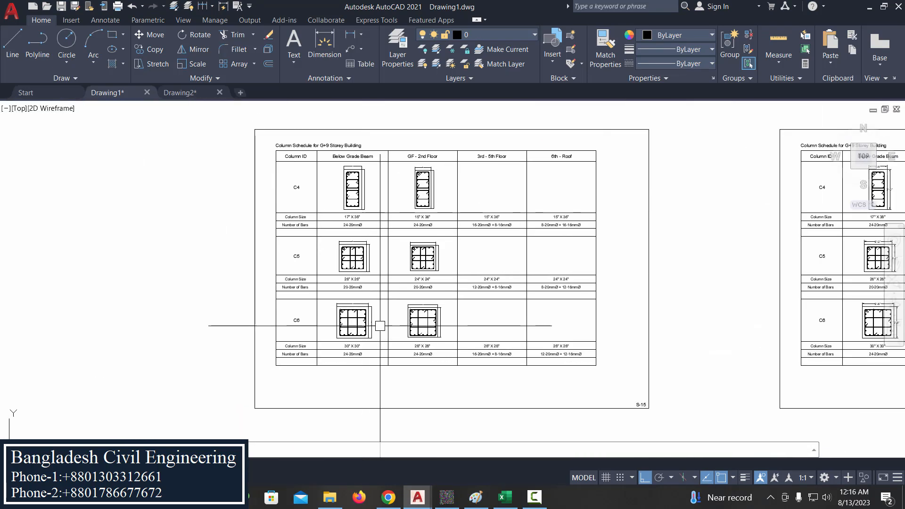
scroll(406, 257, "down", 3)
scroll(396, 212, "up", 7)
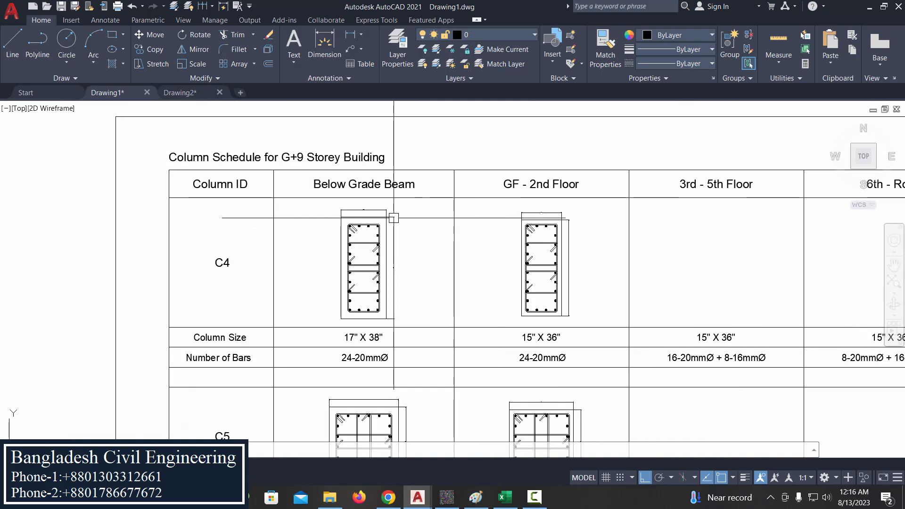
scroll(391, 210, "up", 4)
scroll(396, 206, "down", 4)
scroll(407, 190, "up", 8)
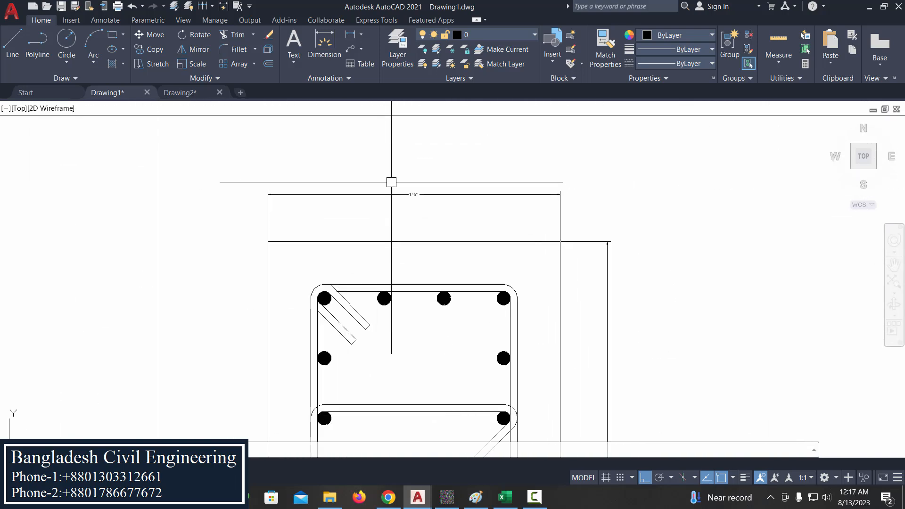
scroll(431, 204, "down", 8)
scroll(440, 238, "up", 5)
scroll(404, 268, "down", 9)
Step: Erase the whole middle C4–C6 schedule sheet, keeping the C1–C3 sheet and the other C4–C6 sheet
scroll(424, 300, "down", 8)
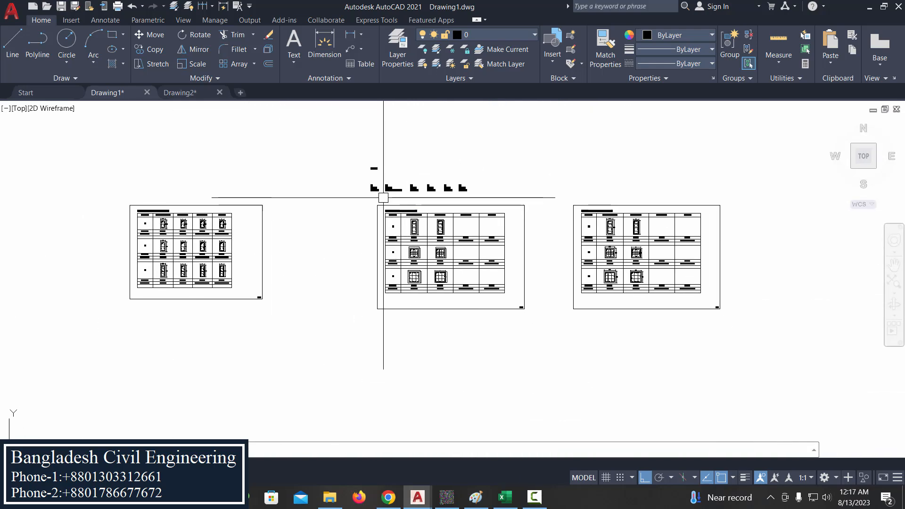
left_click(347, 200)
left_click(559, 319)
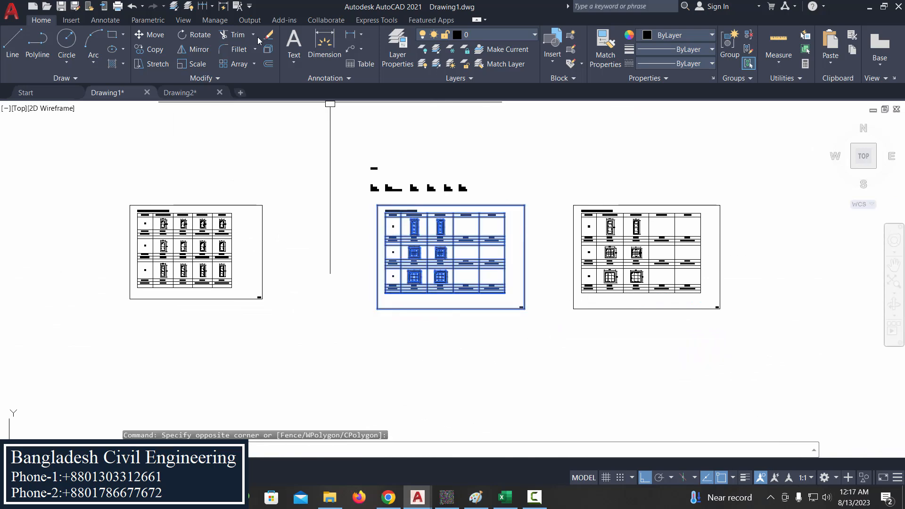
left_click(266, 40)
Step: In Excel, enable the option above C4's Below Grade Beam section, export the C4–C6 schedule with dimensions to Drawing1, and inspect its sections
left_click(505, 497)
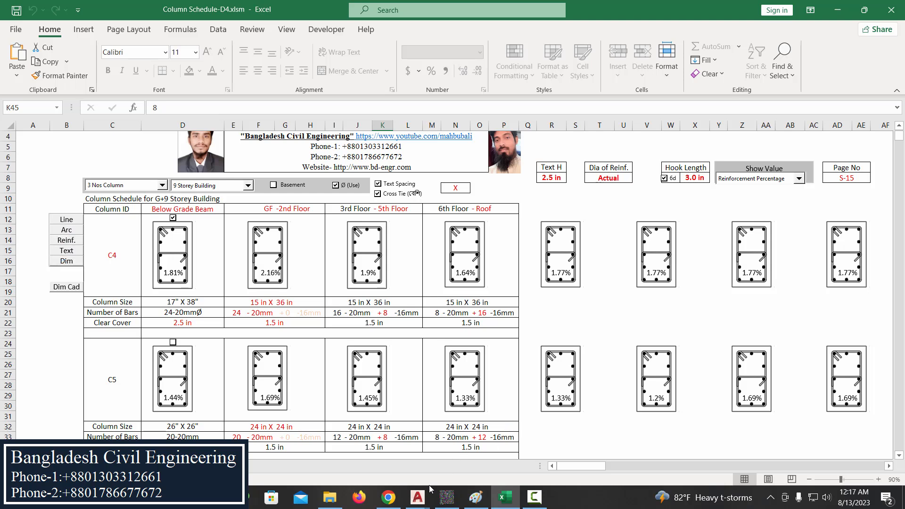
left_click(417, 496)
left_click(360, 447)
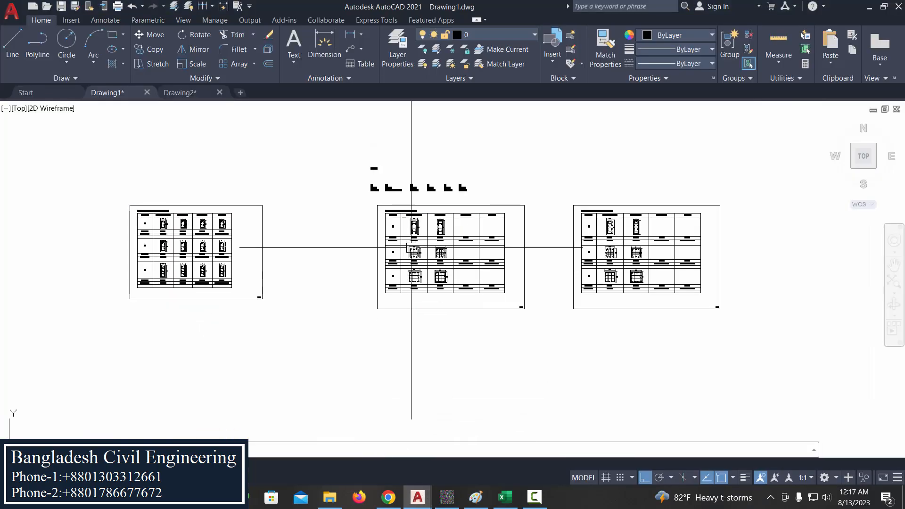
scroll(407, 273, "up", 10)
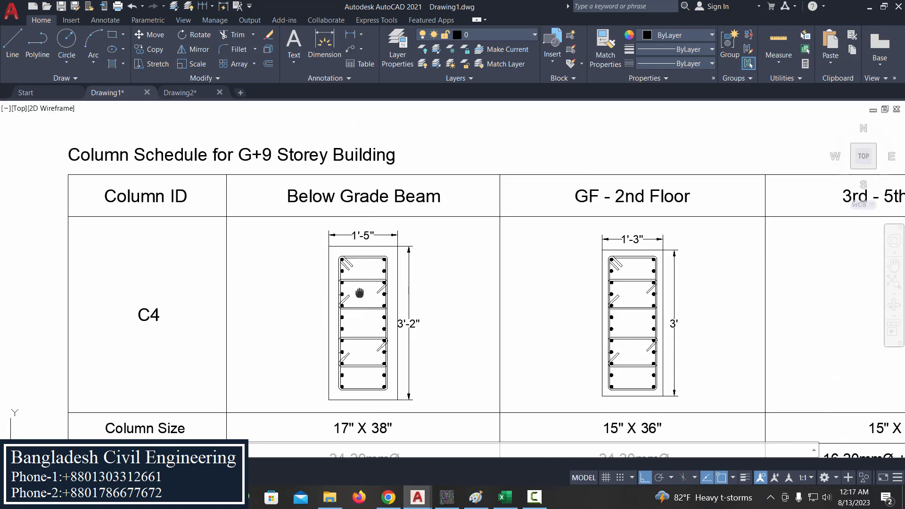
middle_click_drag(357, 294, 366, 201)
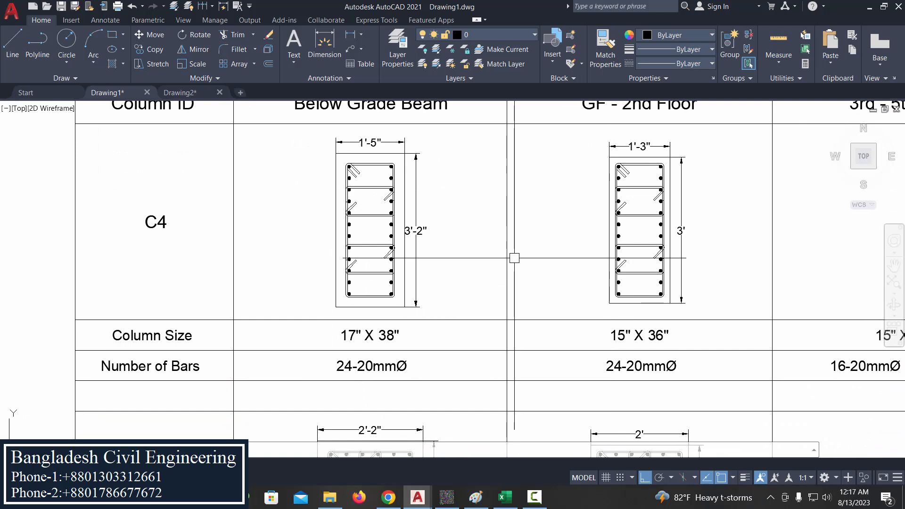
scroll(514, 256, "down", 10)
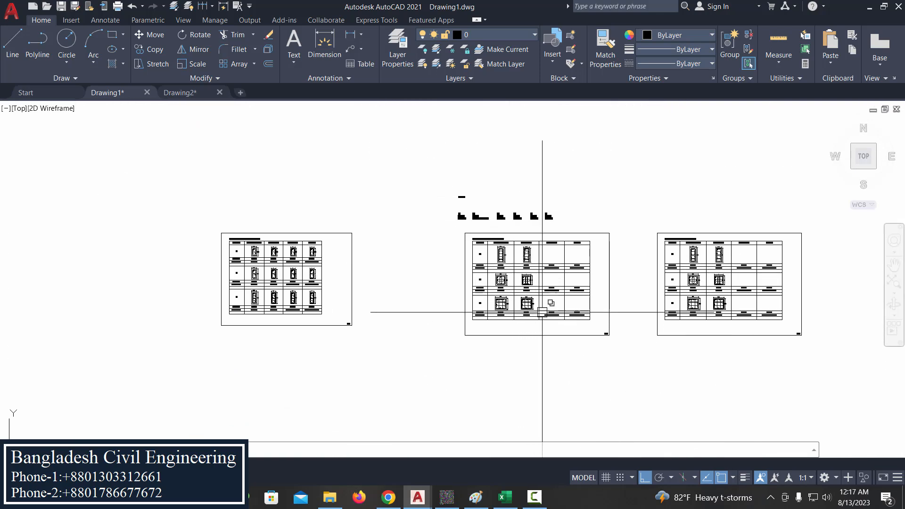
scroll(531, 308, "up", 6)
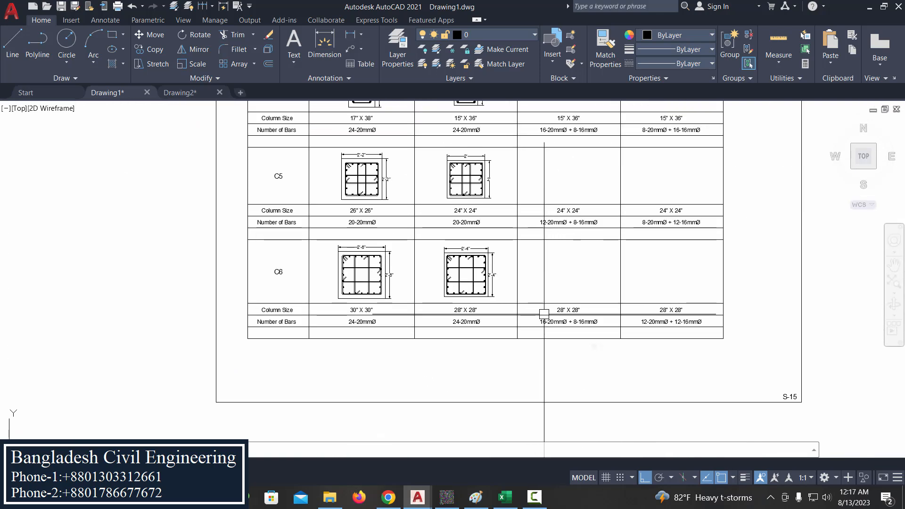
Step: Switch to Excel and review the C6 entries at the end of the column schedule
left_click(506, 497)
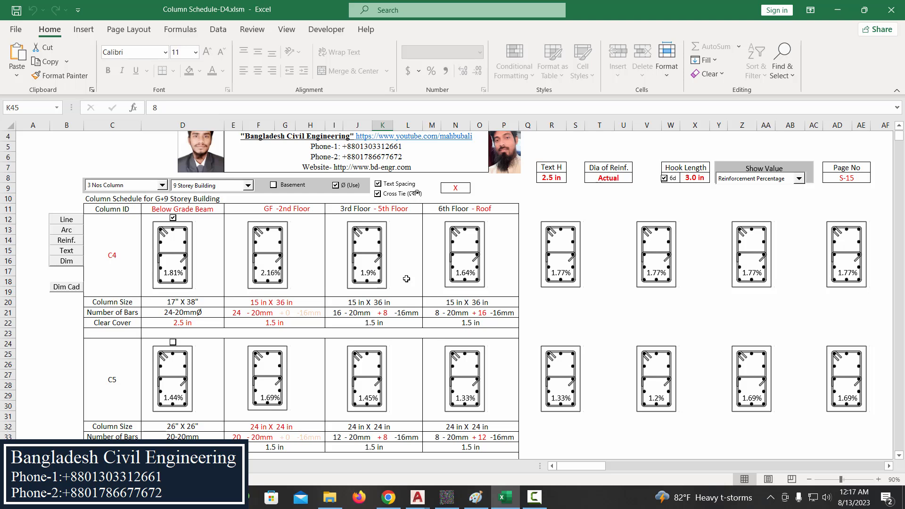
scroll(406, 278, "down", 6)
scroll(406, 279, "down", 5)
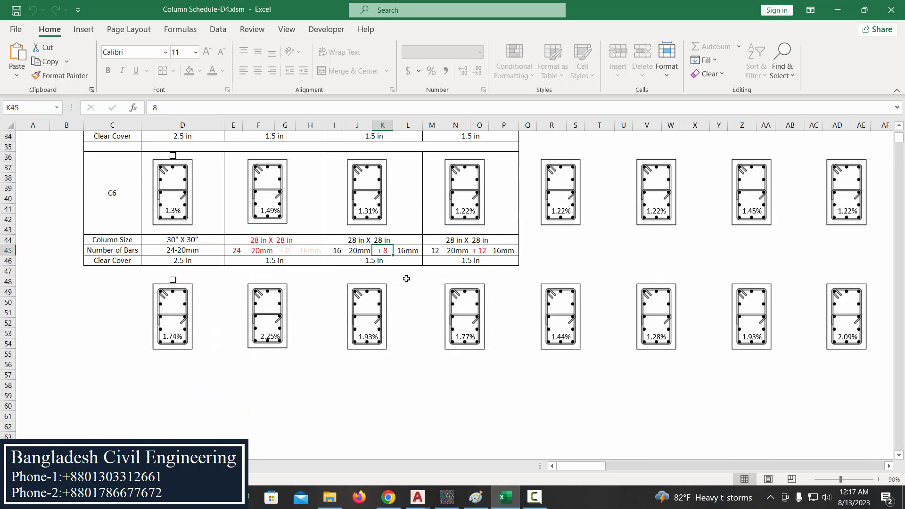